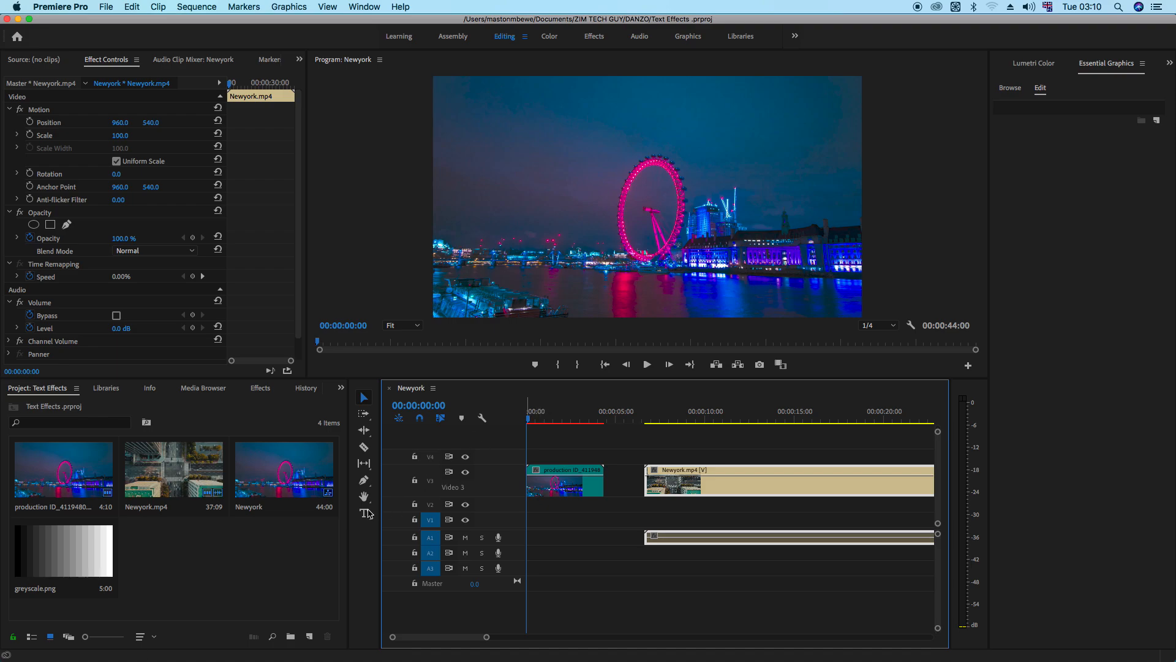
- Add a text title reading "London" over the Ferris wheel clip at the start of the sequence
left_click(264, 532)
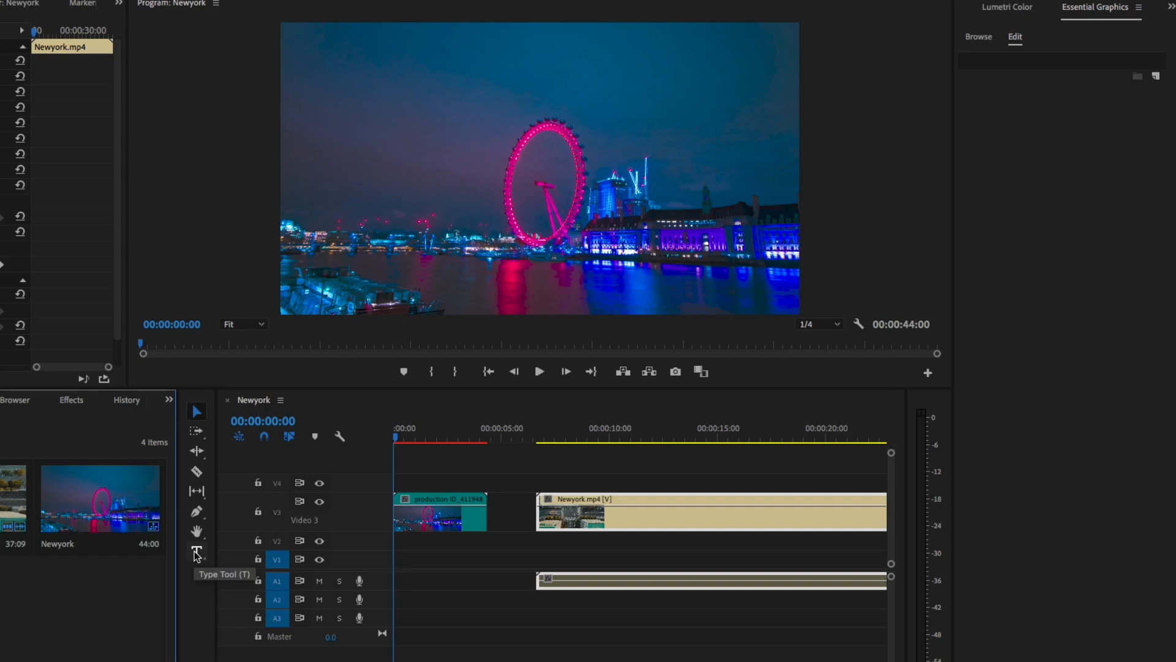
left_click(197, 552)
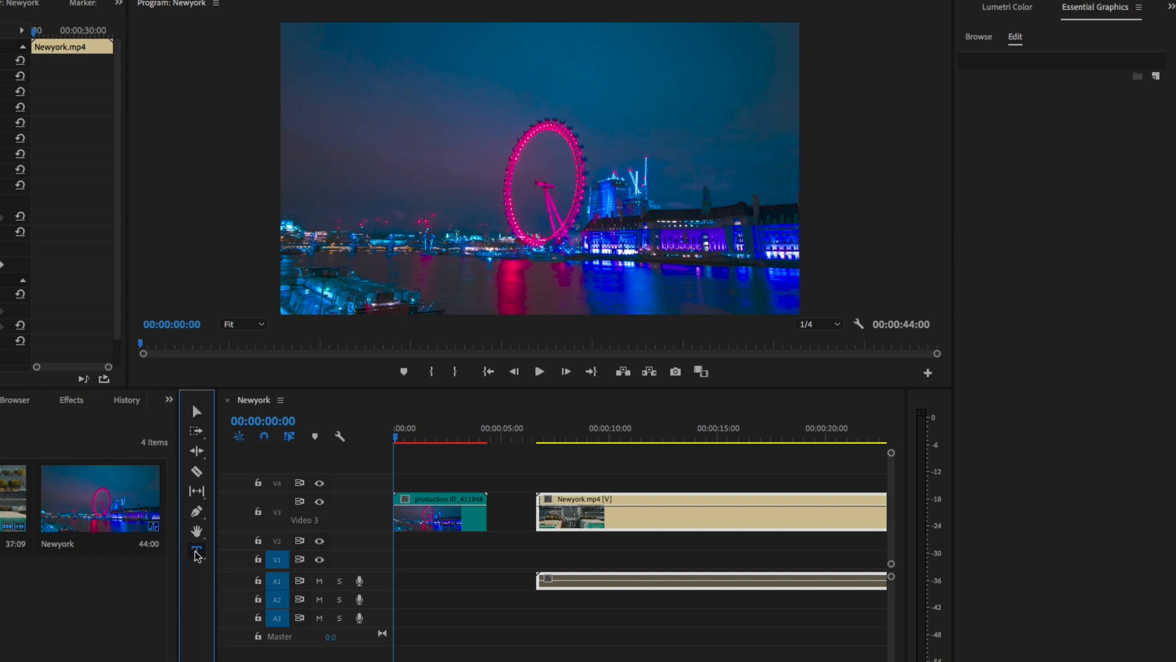
left_click(436, 158)
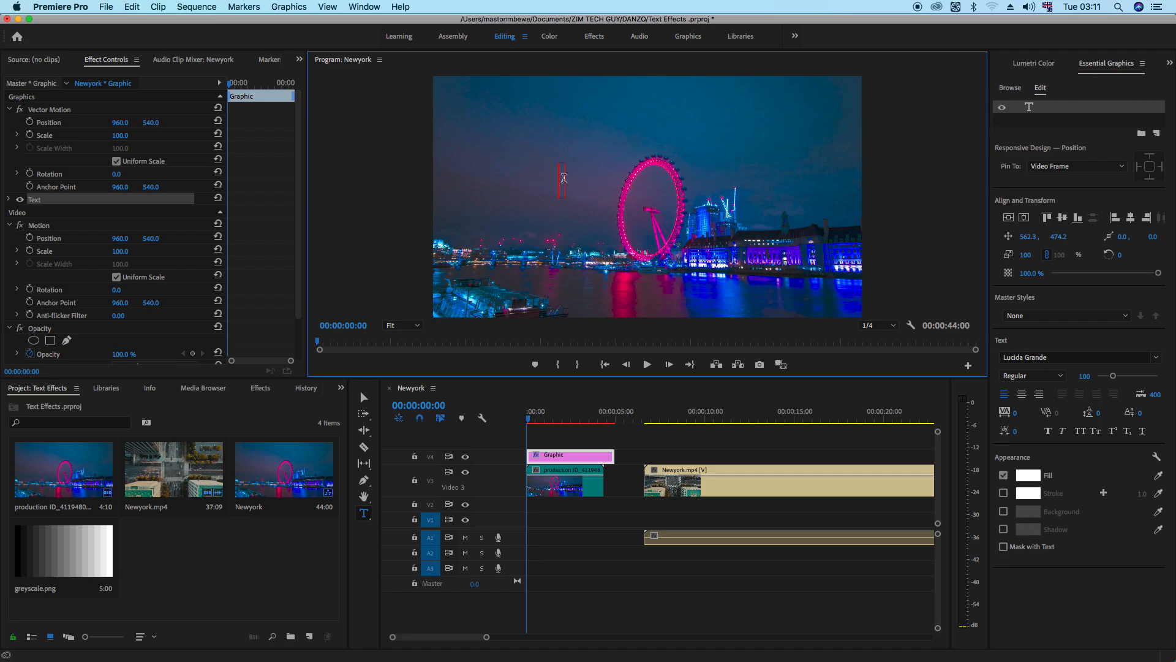
type("nndon")
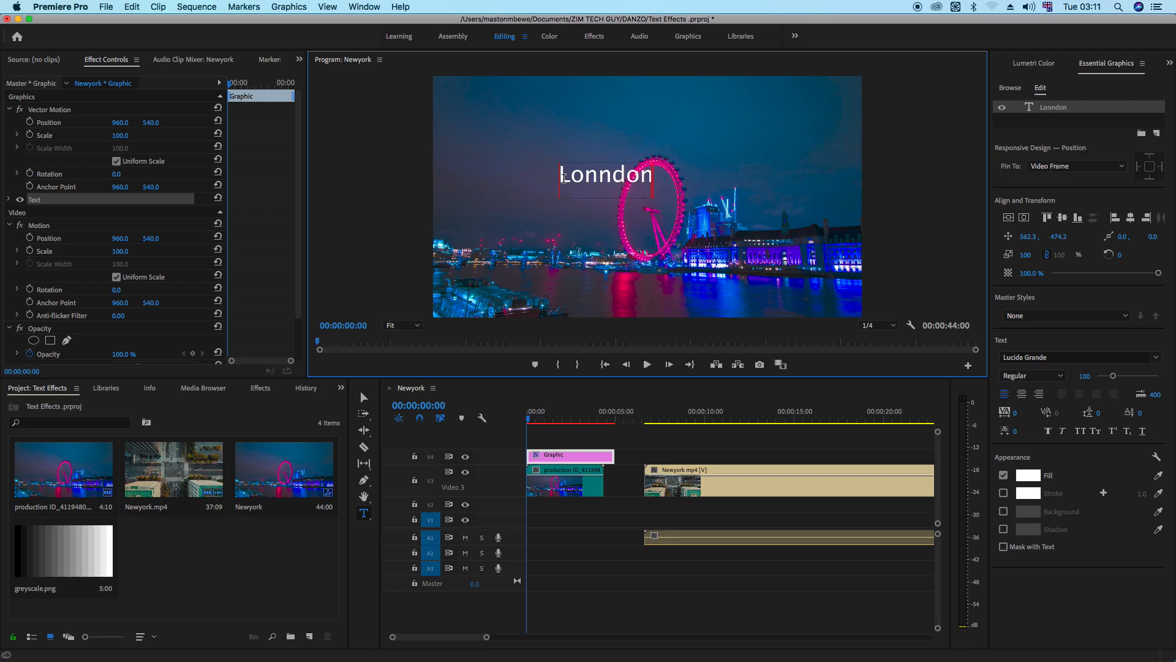
key("BackSpace")
key("BackSpace")
key("BackSpace")
key("BackSpace")
type("don")
key("Escape")
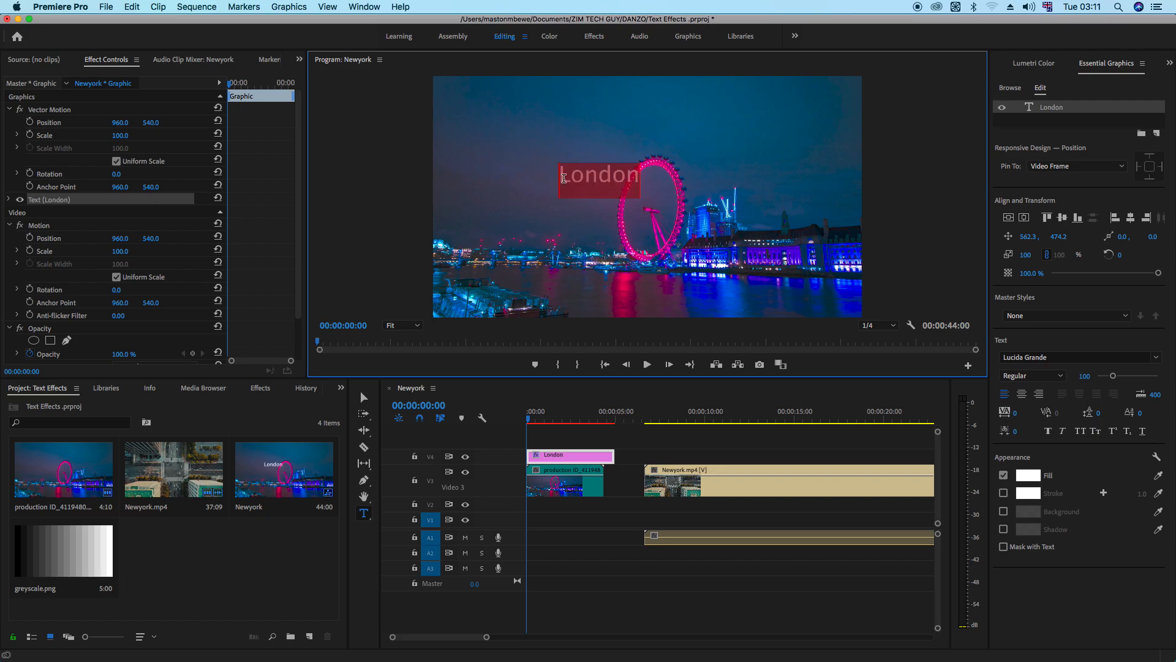
- Enlarge the London text to size 392 and centre it in the video frame
left_click(1024, 217)
left_click(1009, 217)
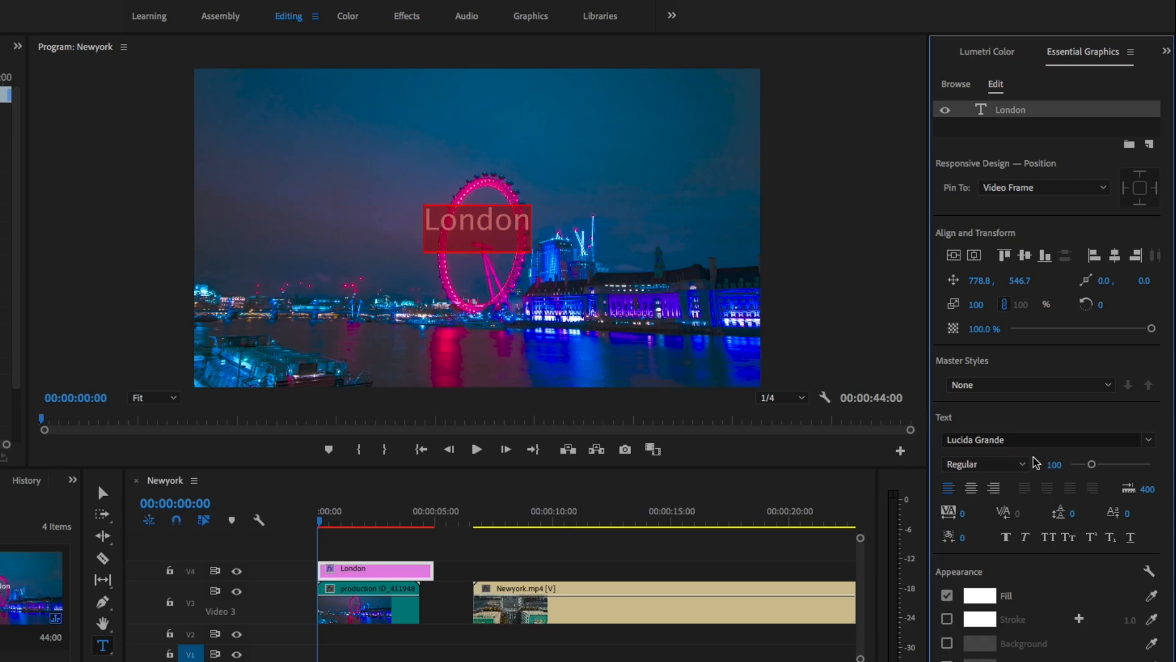
left_click_drag(1095, 470, 1152, 467)
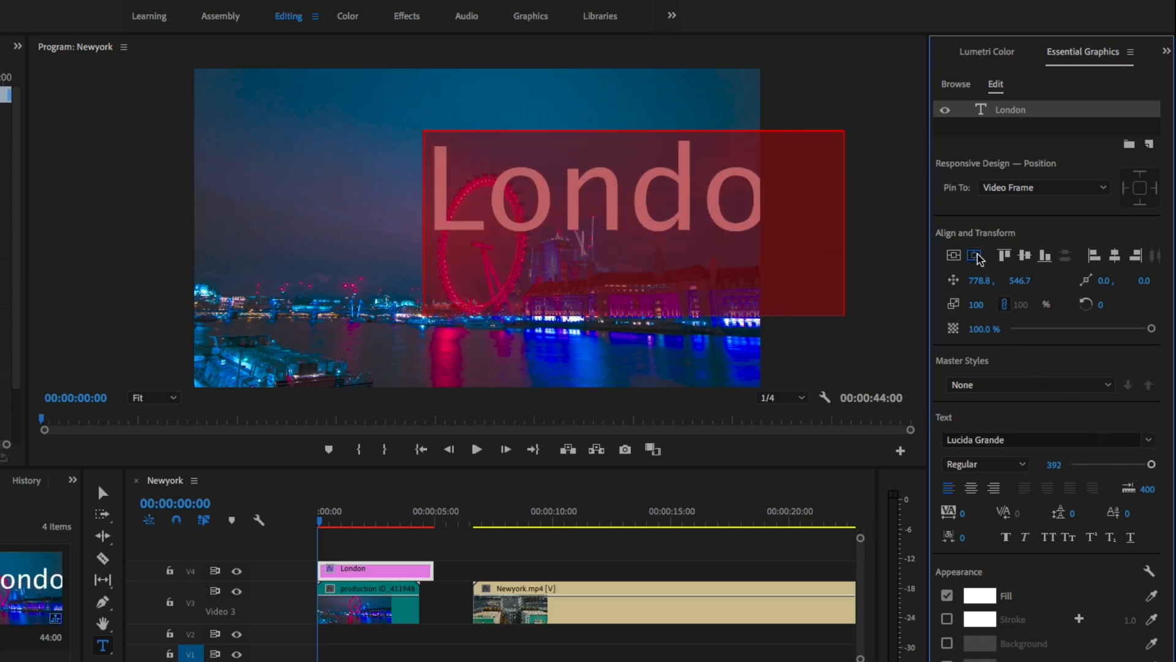
left_click(954, 255)
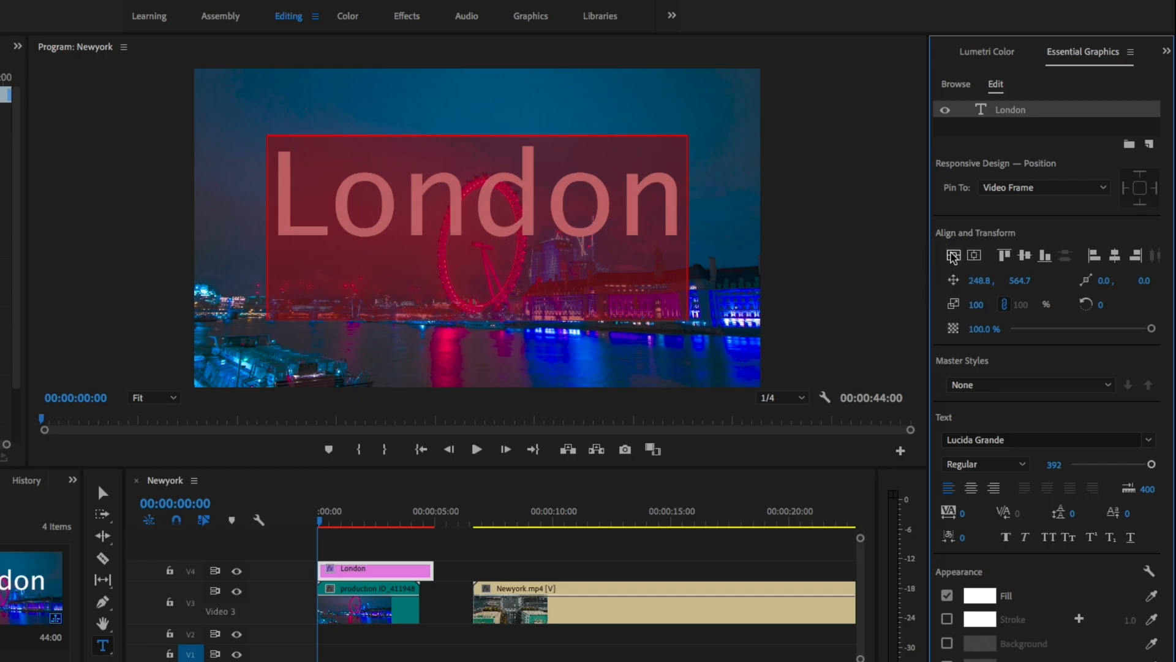
left_click(731, 243)
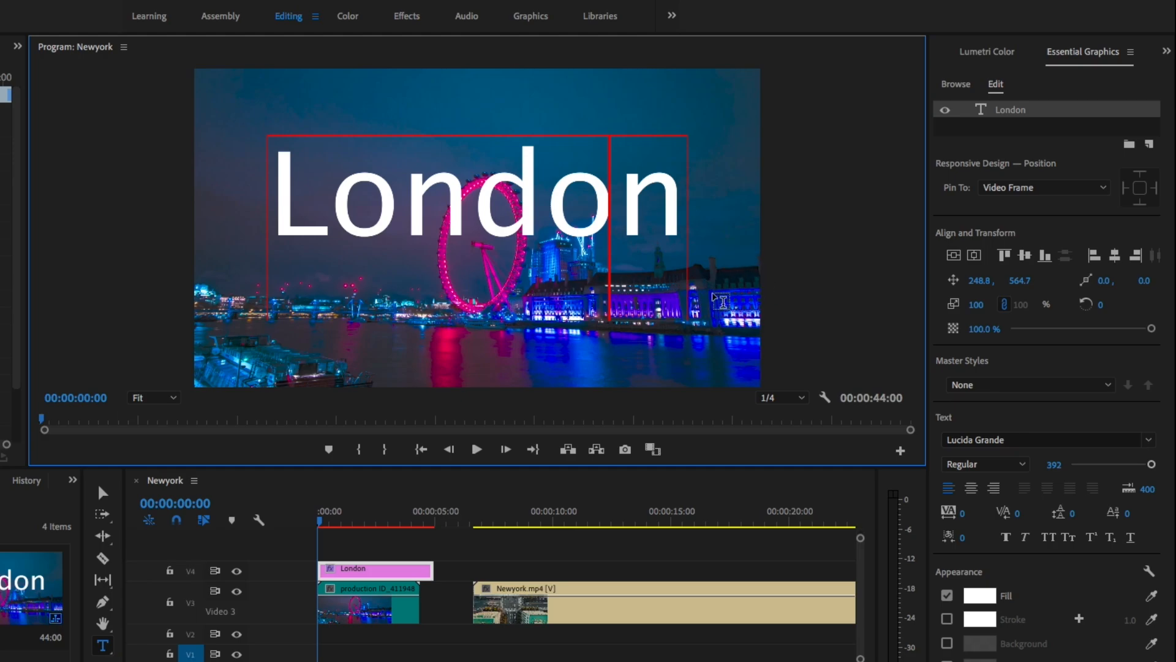
double_click(633, 281)
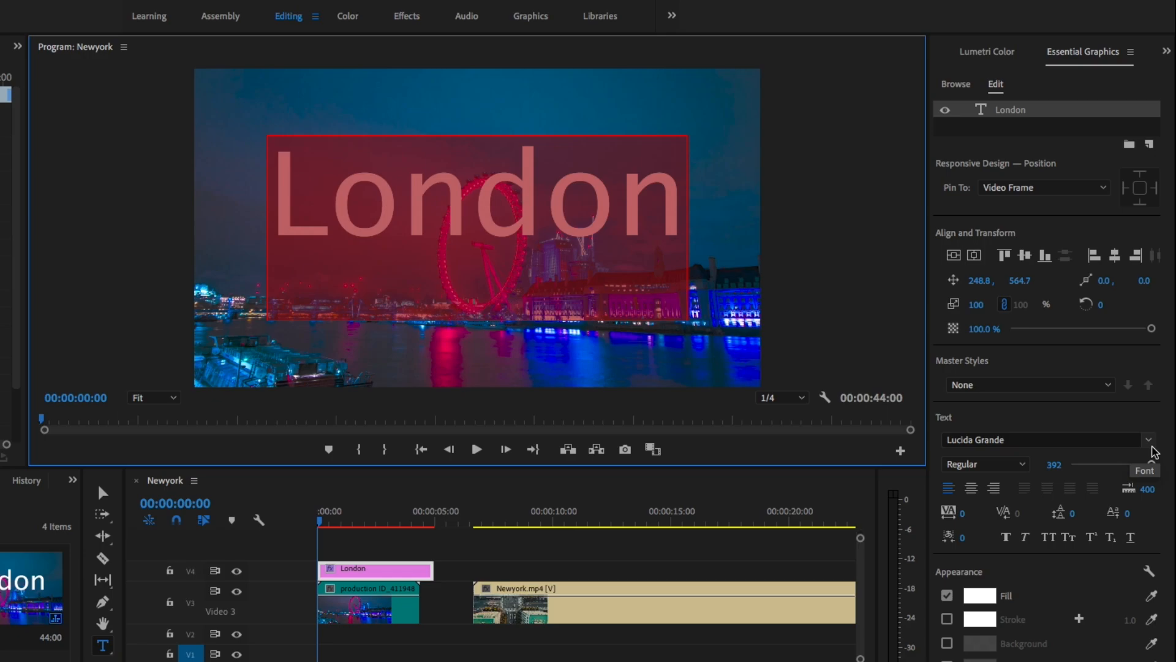
- Change the London text's font to Luckiest Guy and centre it in the frame again
left_click(1150, 440)
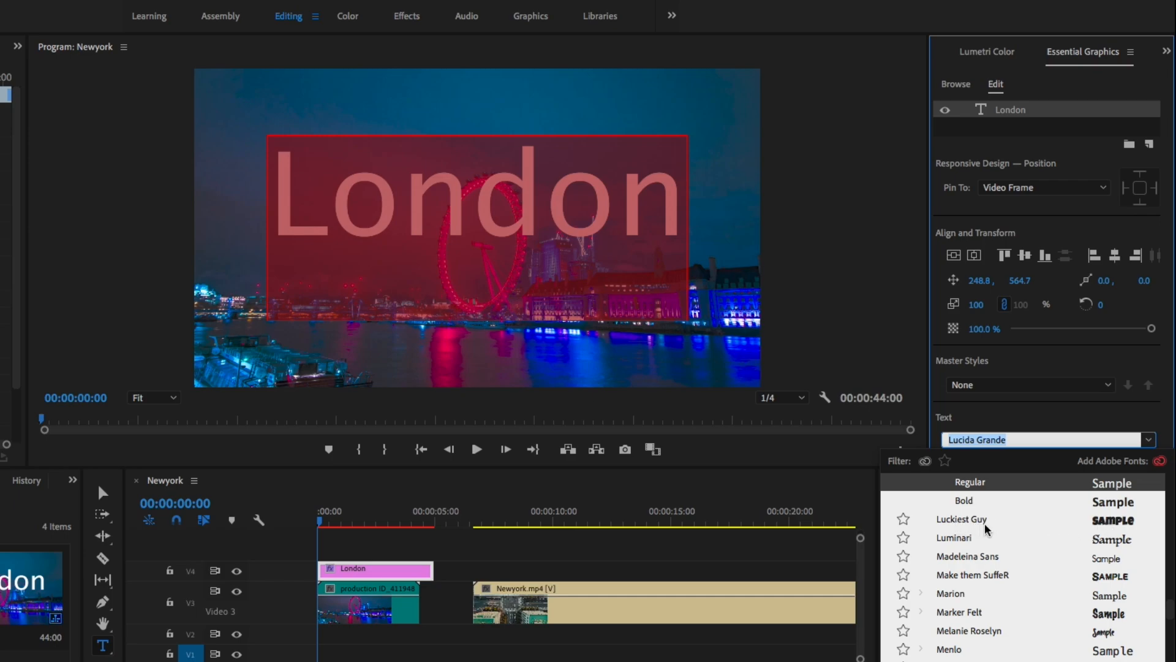
left_click(1116, 523)
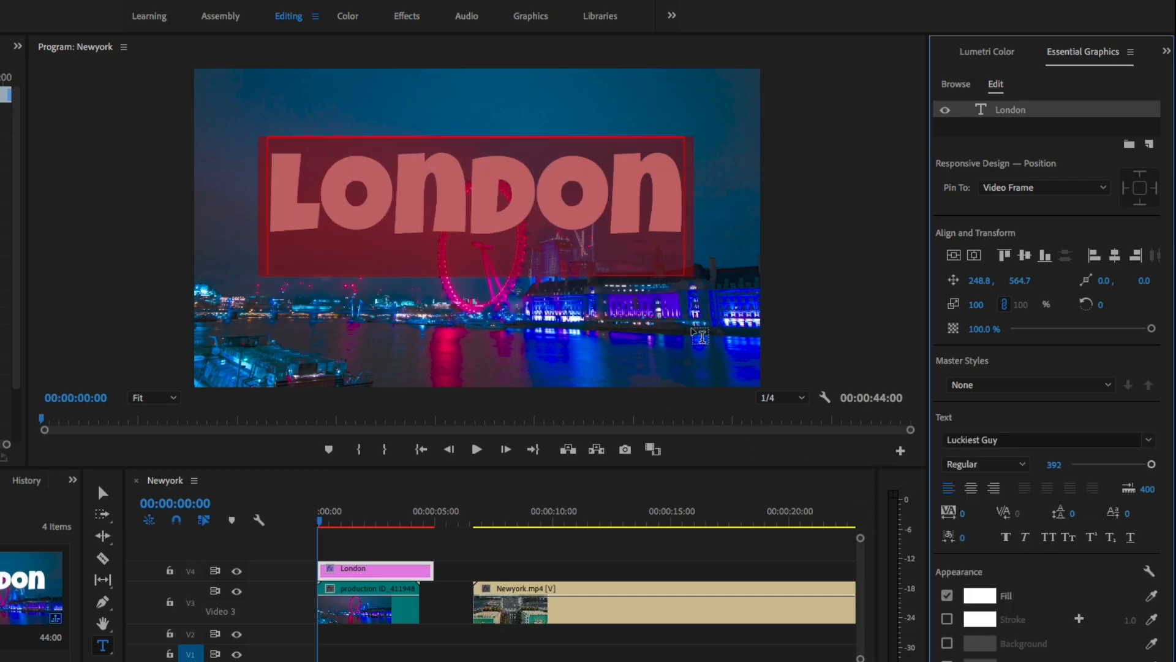
left_click(974, 255)
left_click(952, 254)
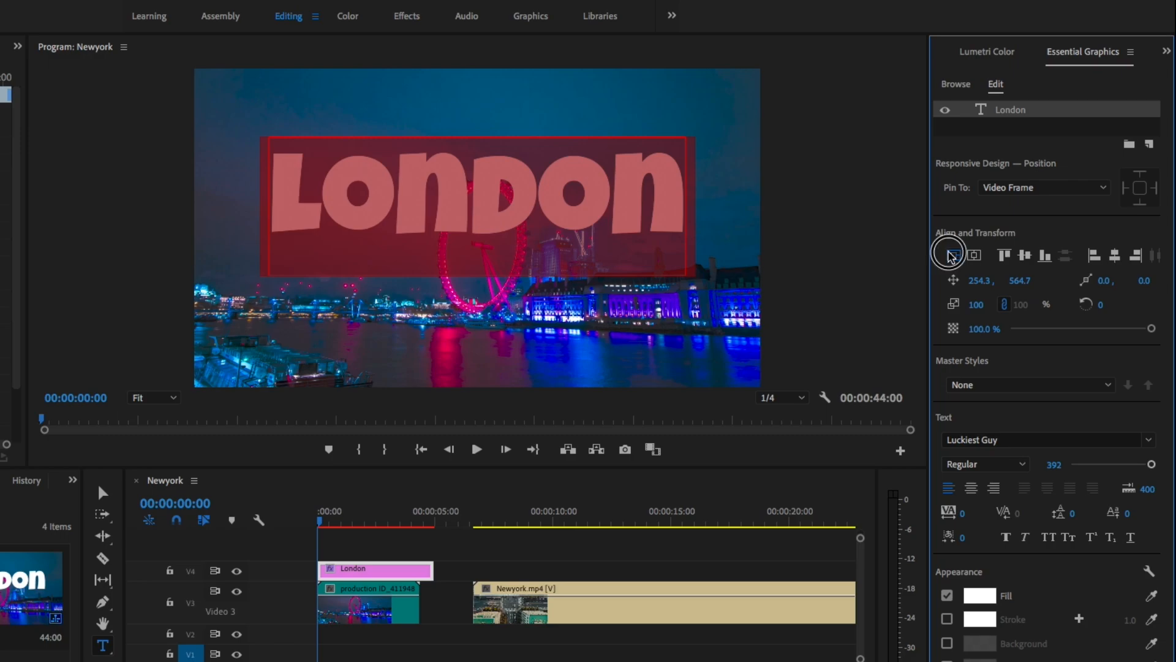
left_click(543, 253)
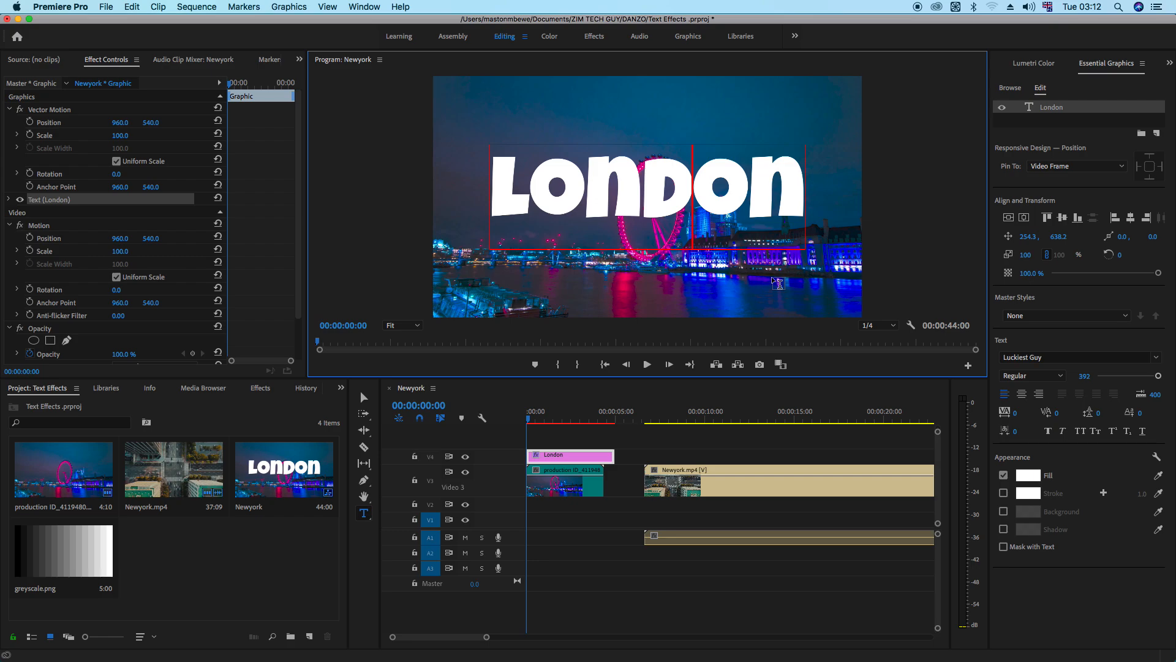
double_click(696, 195)
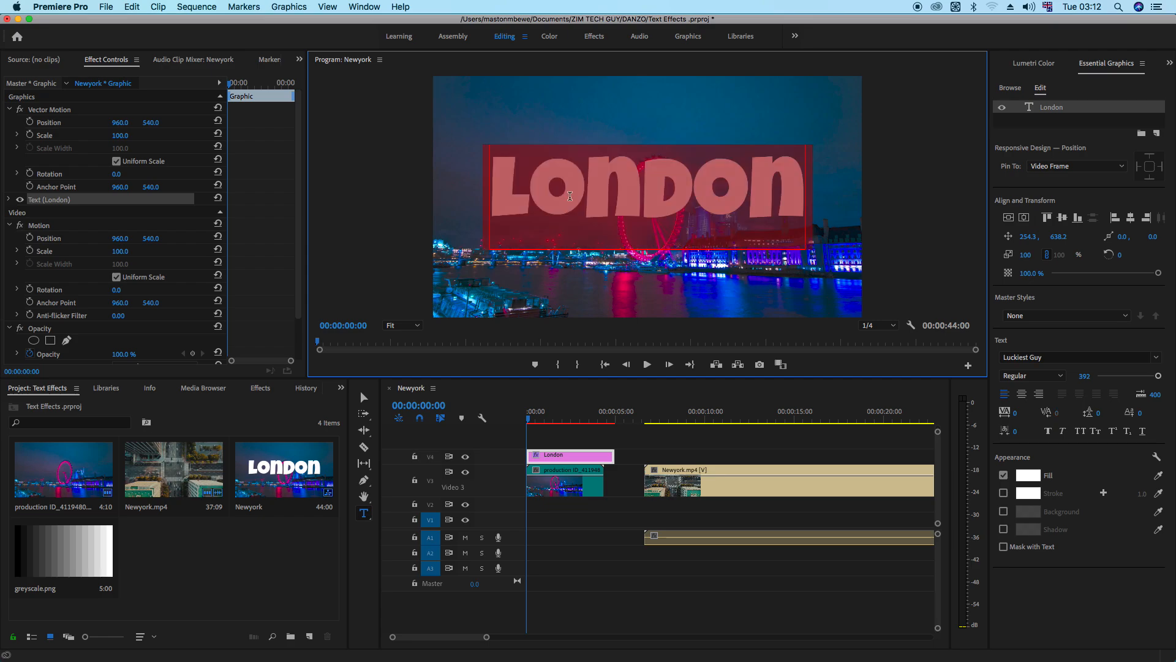
- Set the London title's opacity blend mode to Difference
scroll(145, 191, "down", 3)
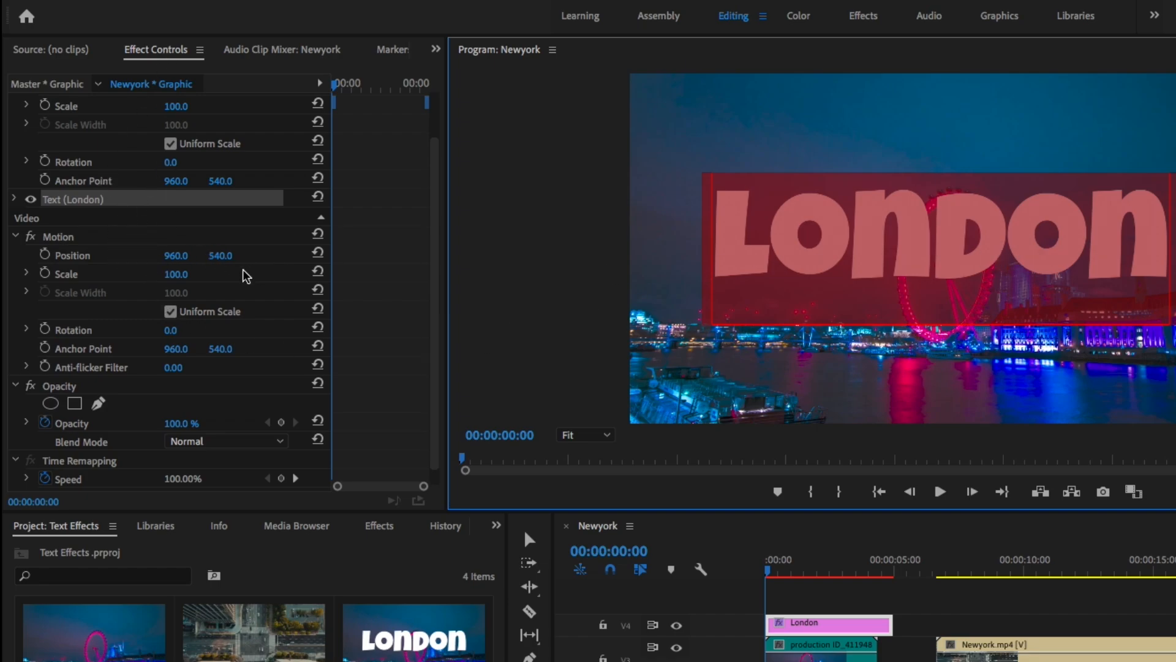
scroll(245, 275, "down", 1)
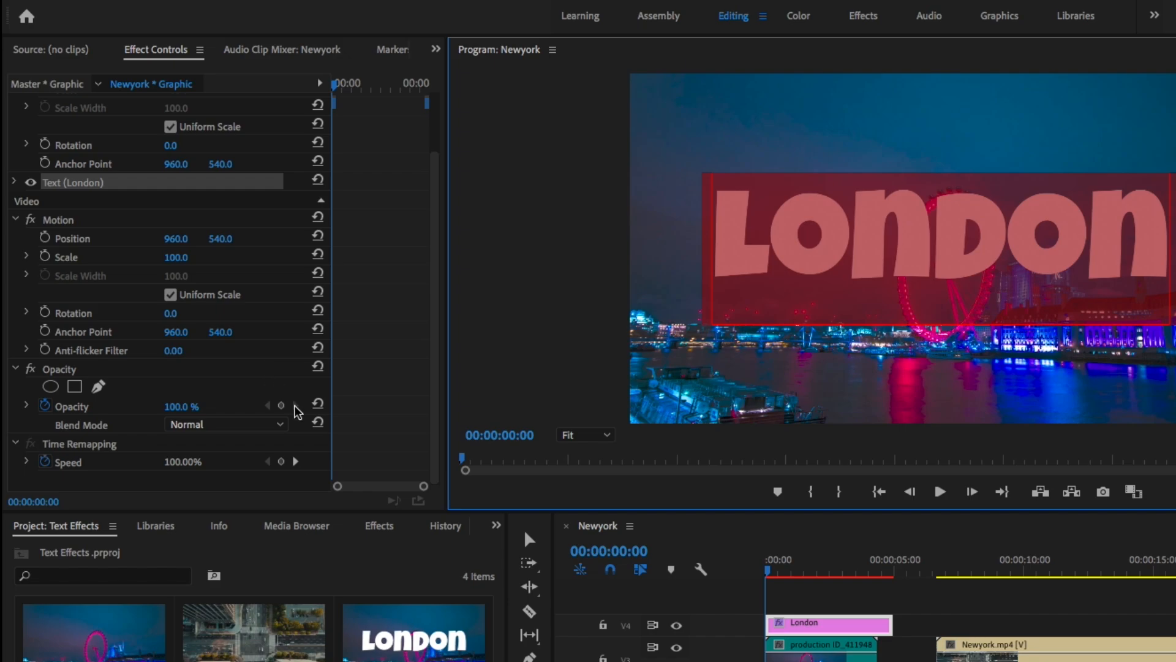
left_click(279, 424)
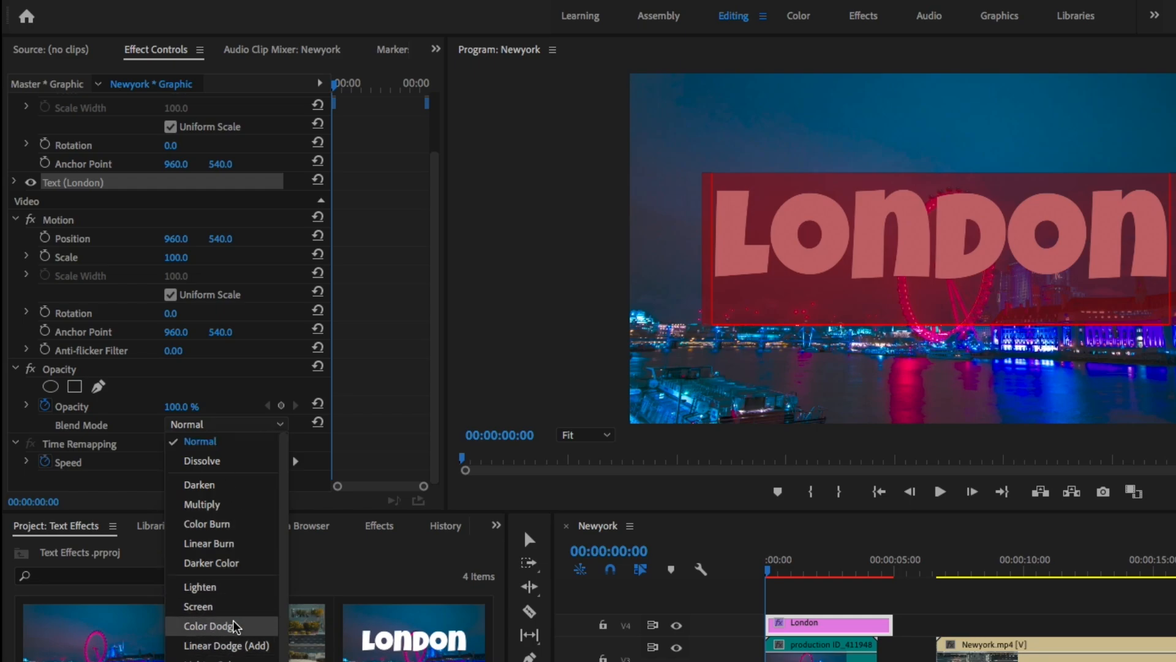
left_click(203, 661)
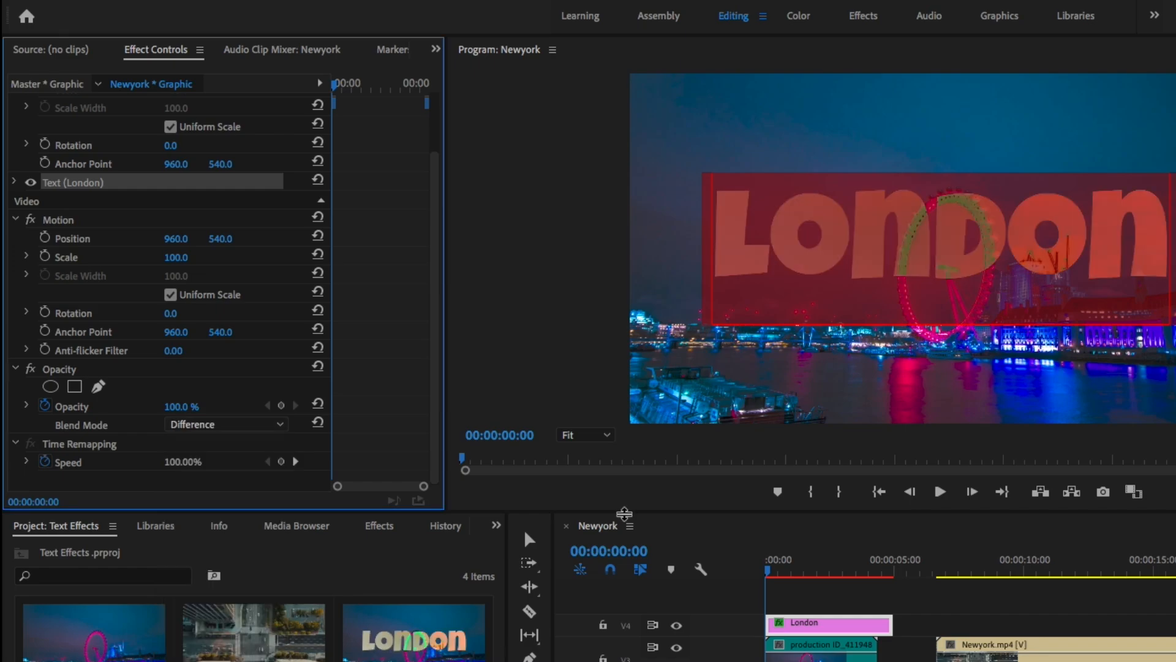
left_click(929, 293)
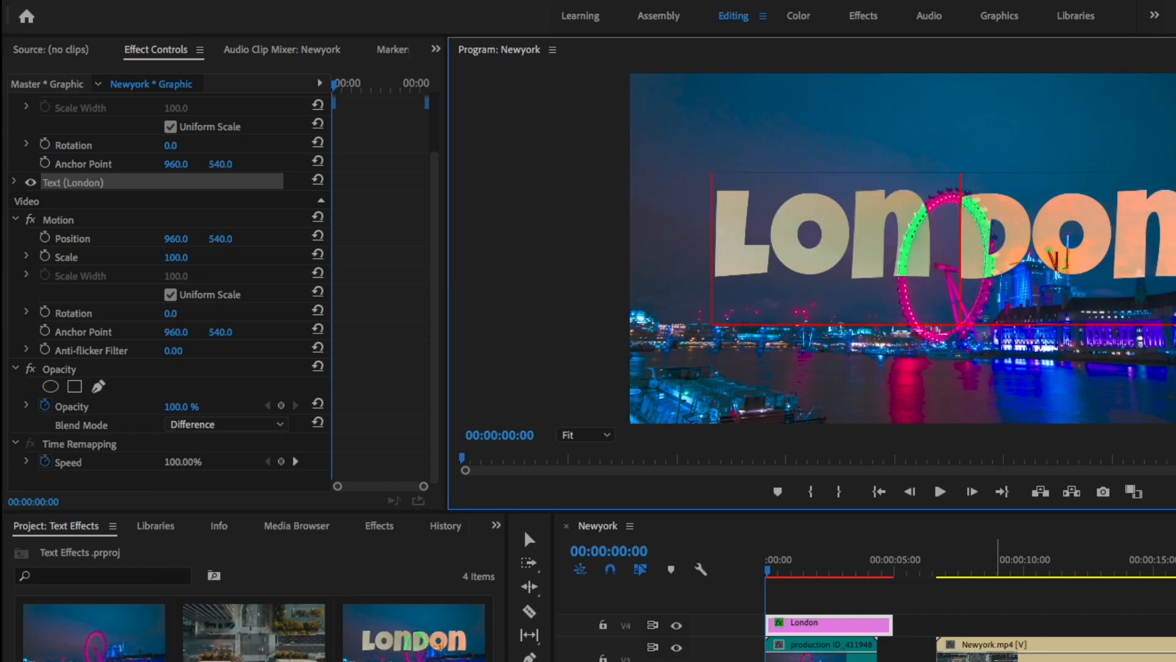
key("BackSpace")
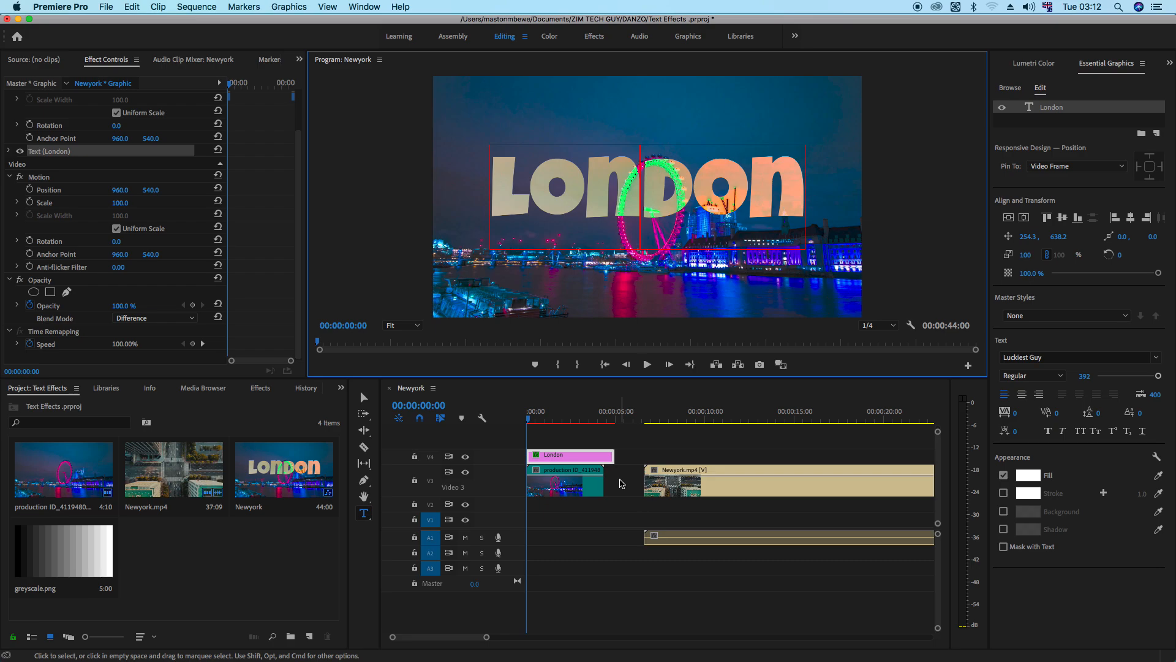
- Deselect the title and play the start of the sequence to check the blended London text
left_click(617, 432)
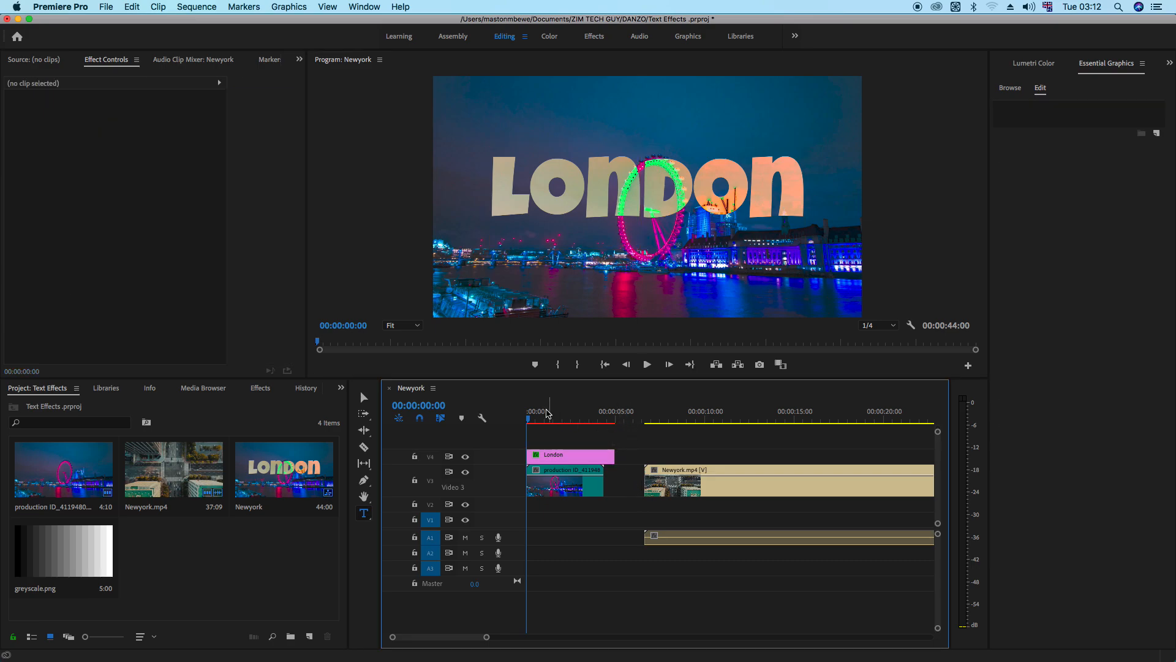
key("space")
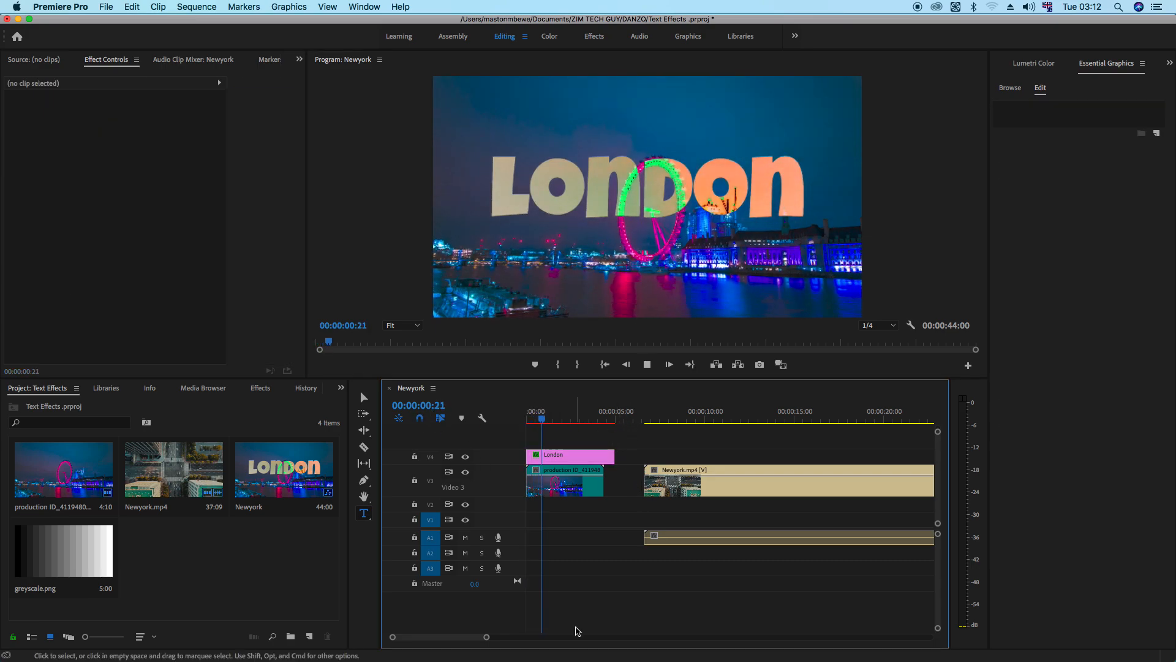
key("space")
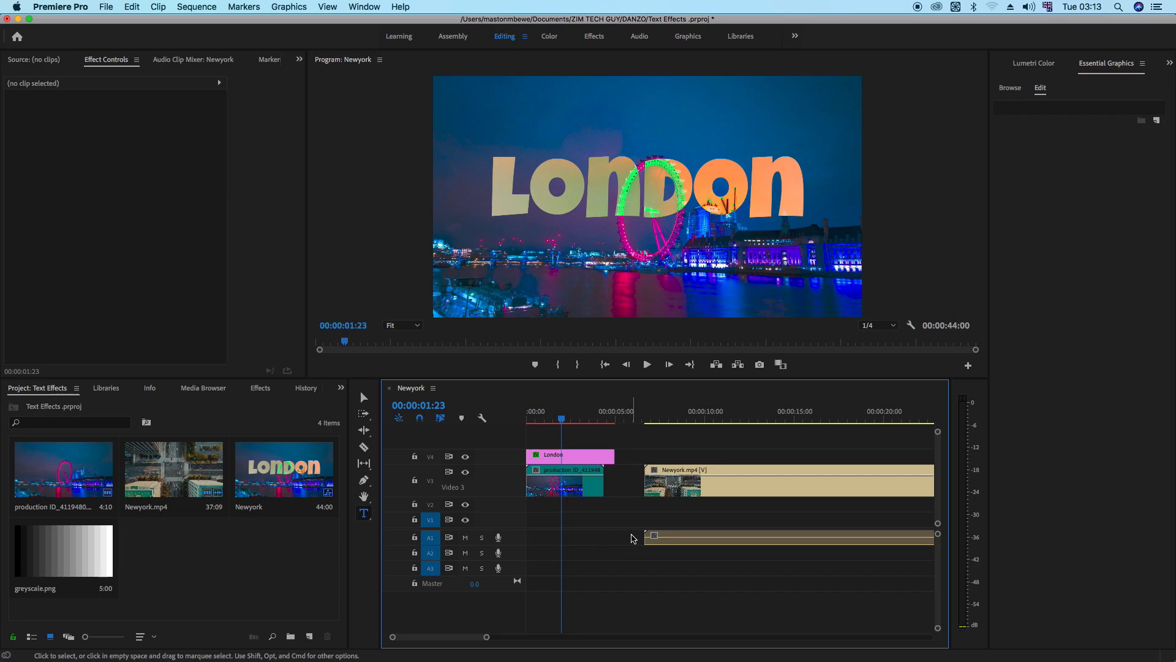
- Close the gap by moving Newyork.mp4 directly after the first clip, and extend the London title over its beginning
left_click(695, 415)
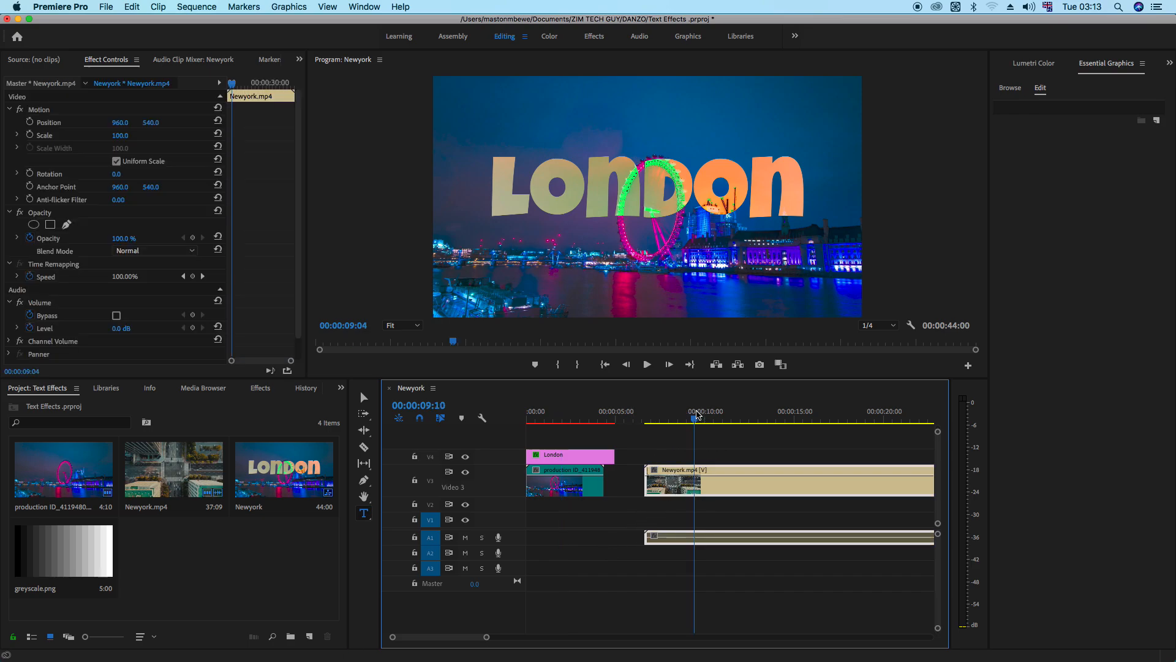
left_click_drag(736, 482, 693, 477)
left_click_drag(615, 454, 660, 454)
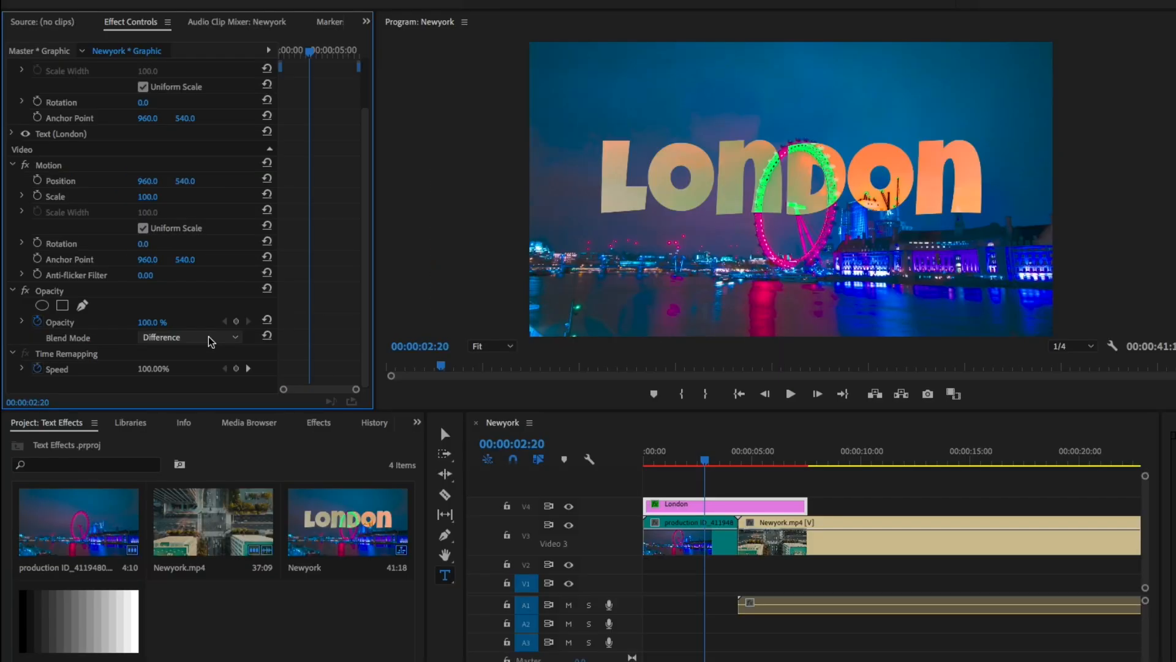
- Compare the Difference and Exclusion blend modes on the London title and leave it set to Exclusion
left_click(209, 337)
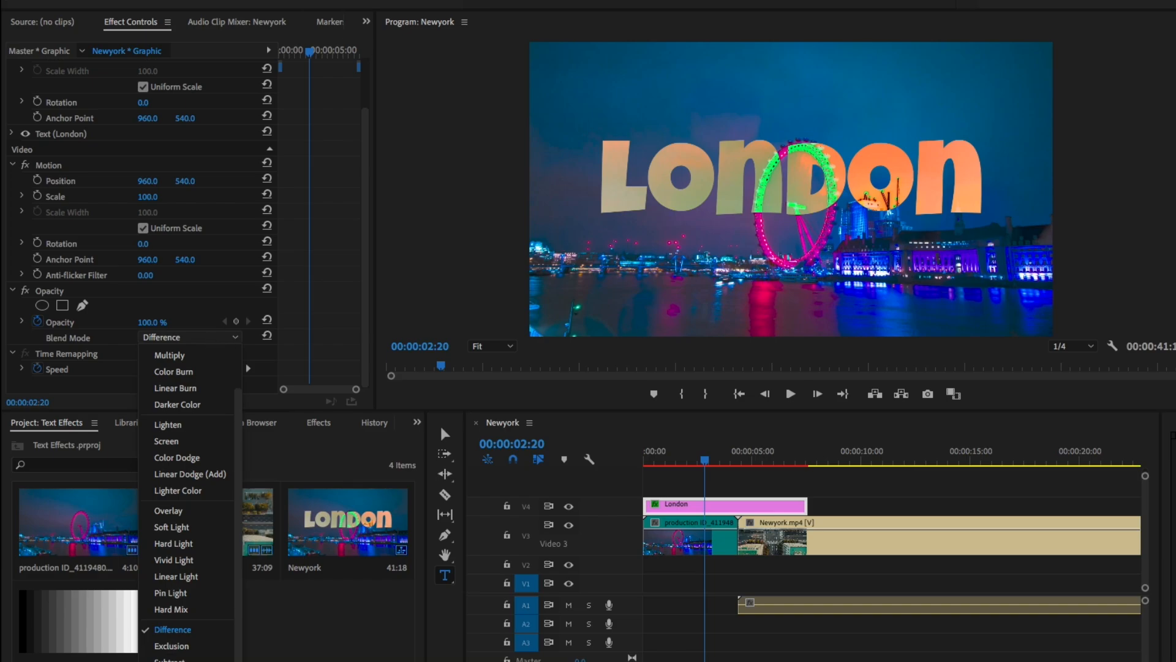
left_click(181, 647)
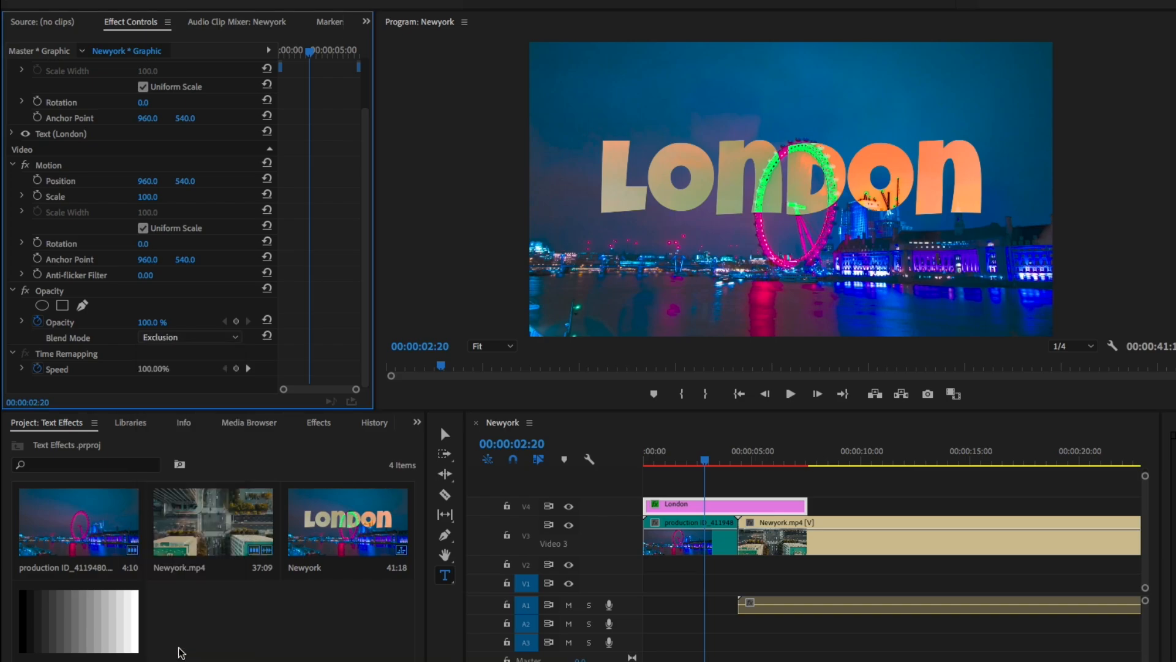
left_click(198, 337)
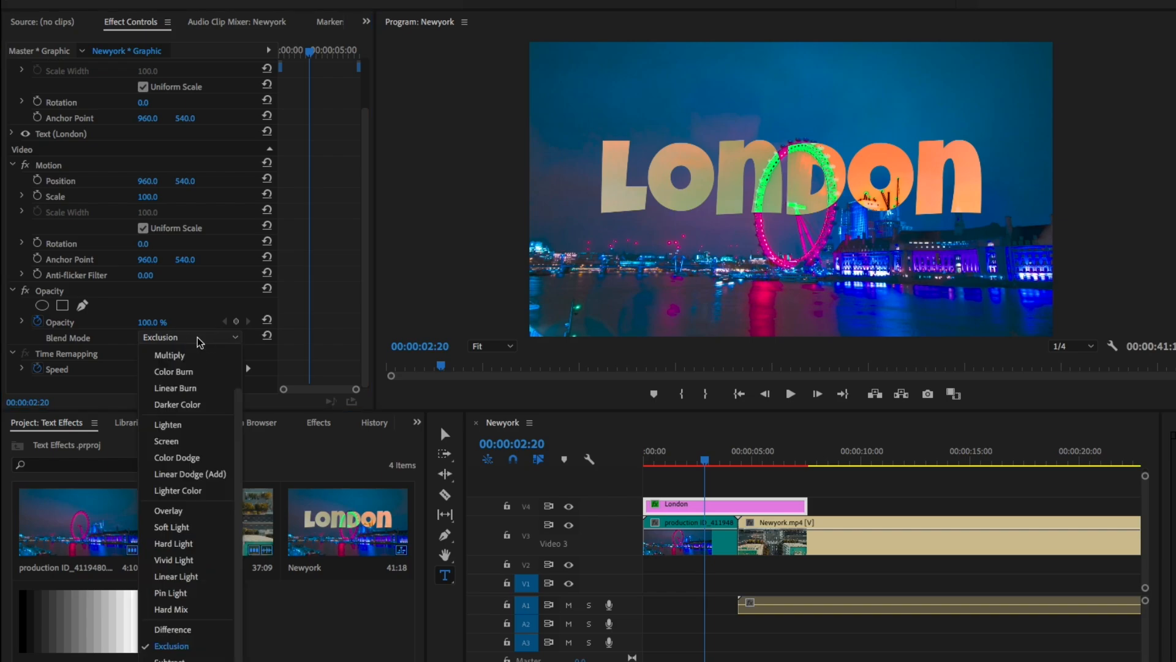
left_click(194, 639)
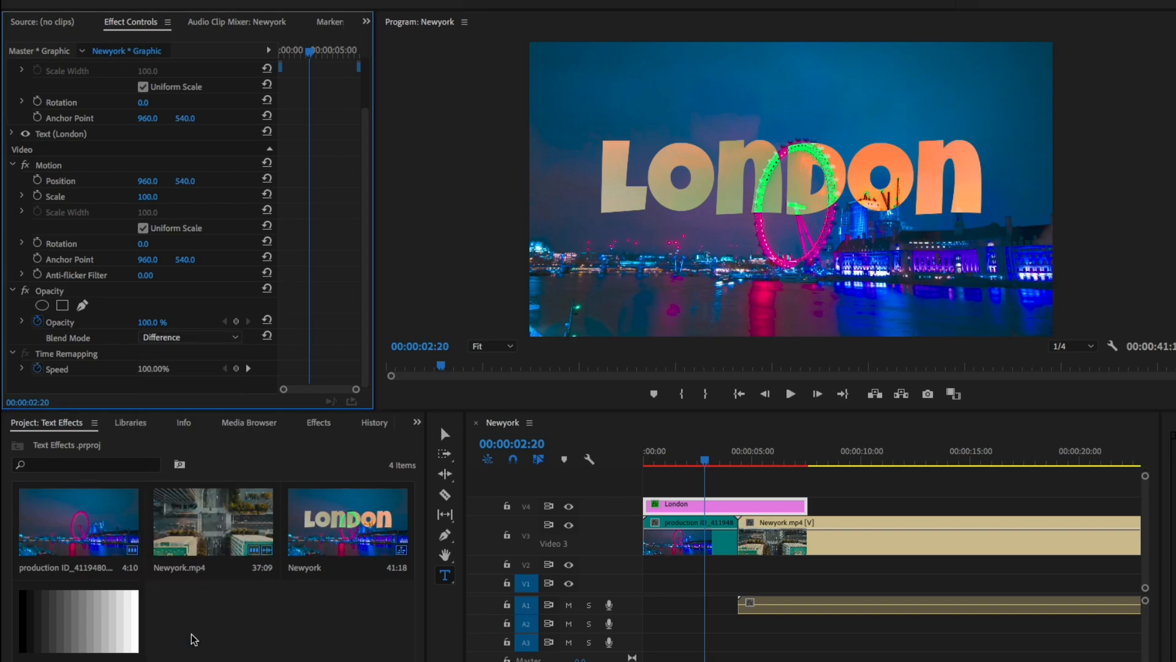
left_click(217, 338)
left_click(186, 646)
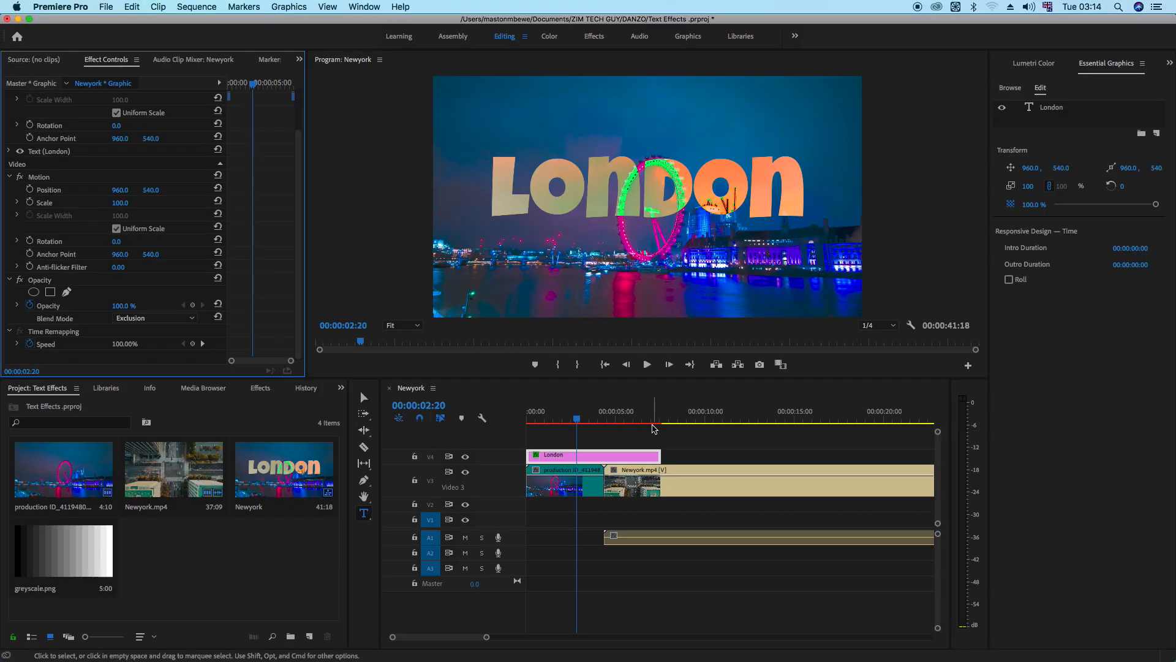
- Move the London title up to track V5 and the Newyork.mp4 clip up to track V4
left_click(634, 420)
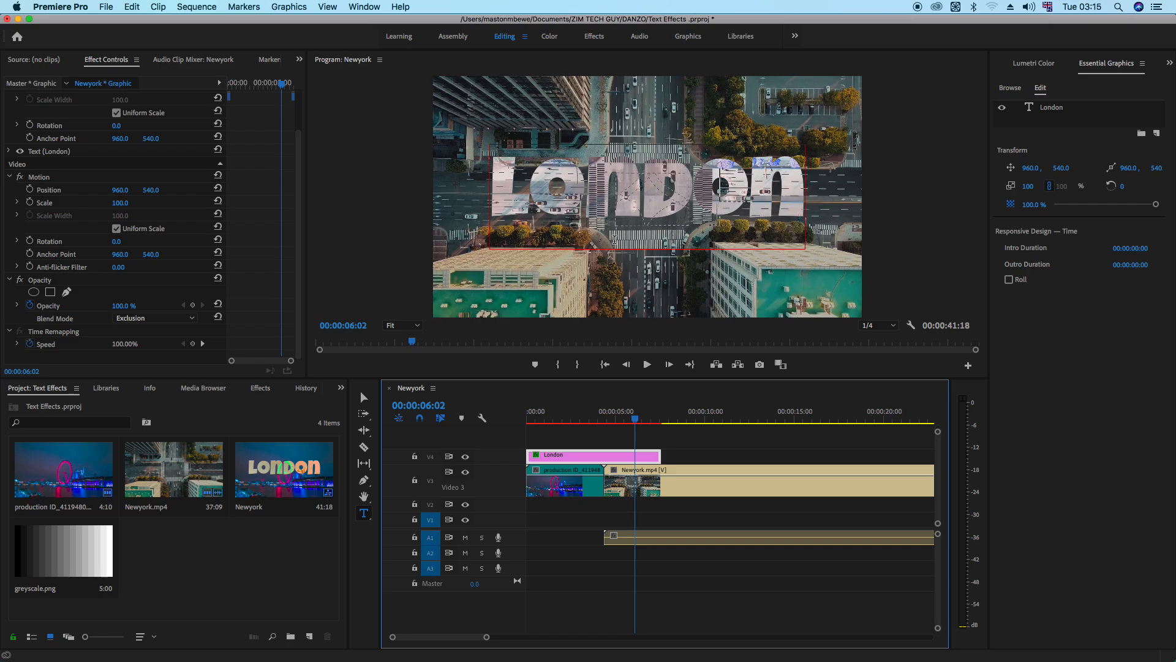
left_click_drag(618, 460, 607, 441)
left_click_drag(679, 480, 683, 456)
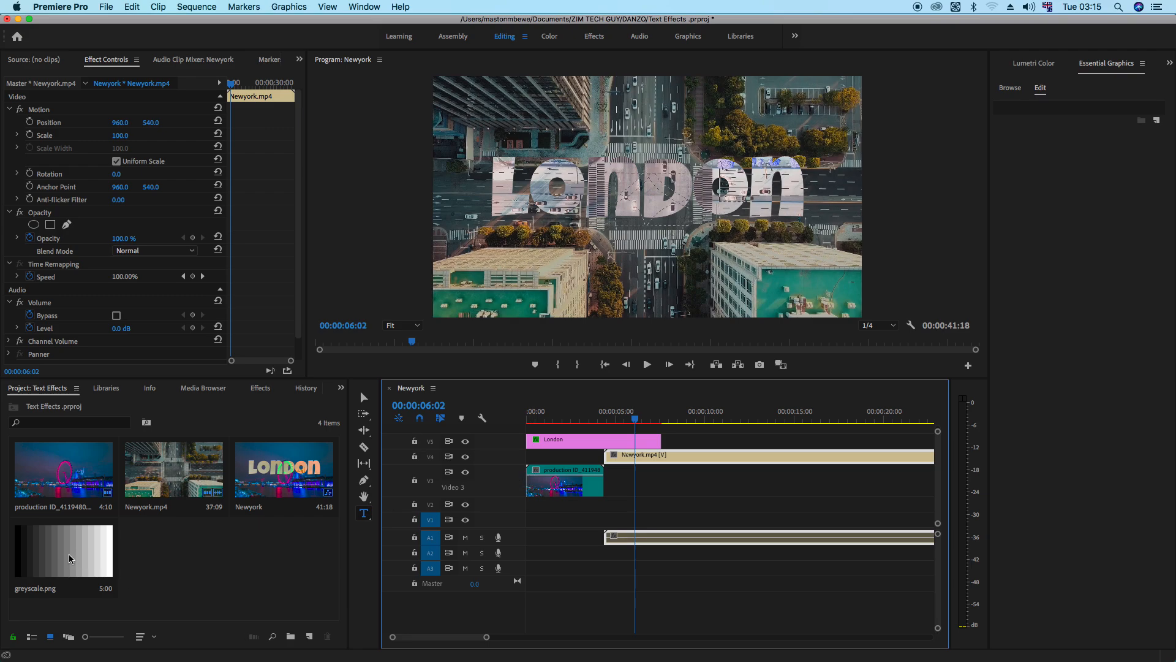
- Place greyscale.png on track V3 directly after the Ferris wheel clip, and select the London title
left_click_drag(68, 556, 606, 483)
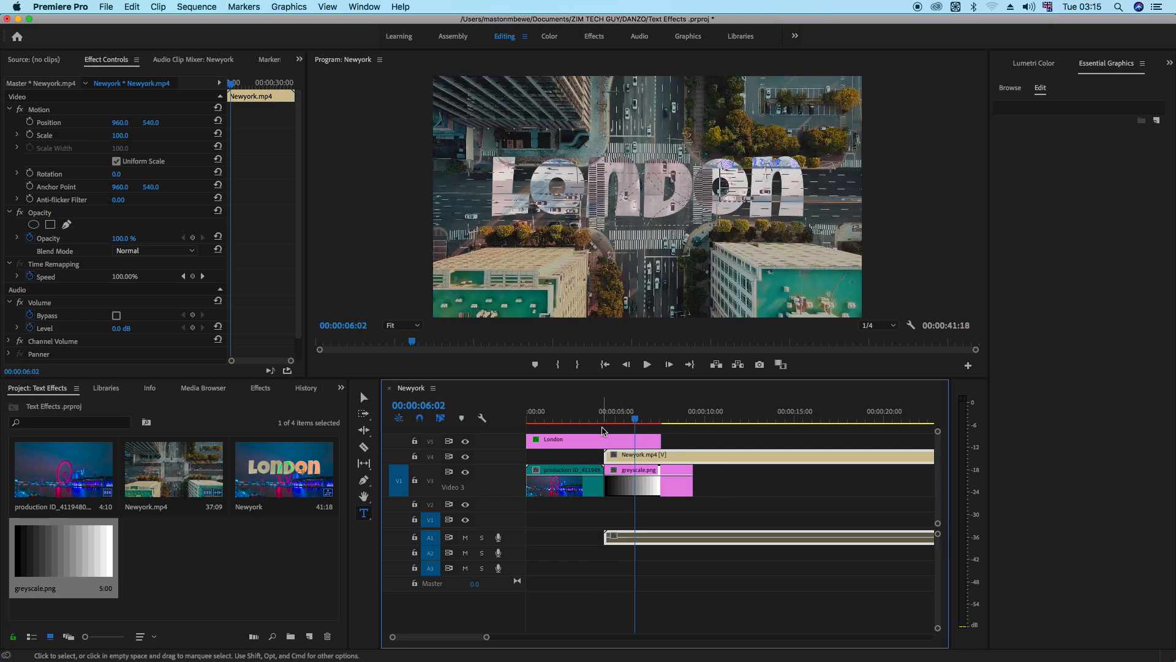
left_click(607, 441)
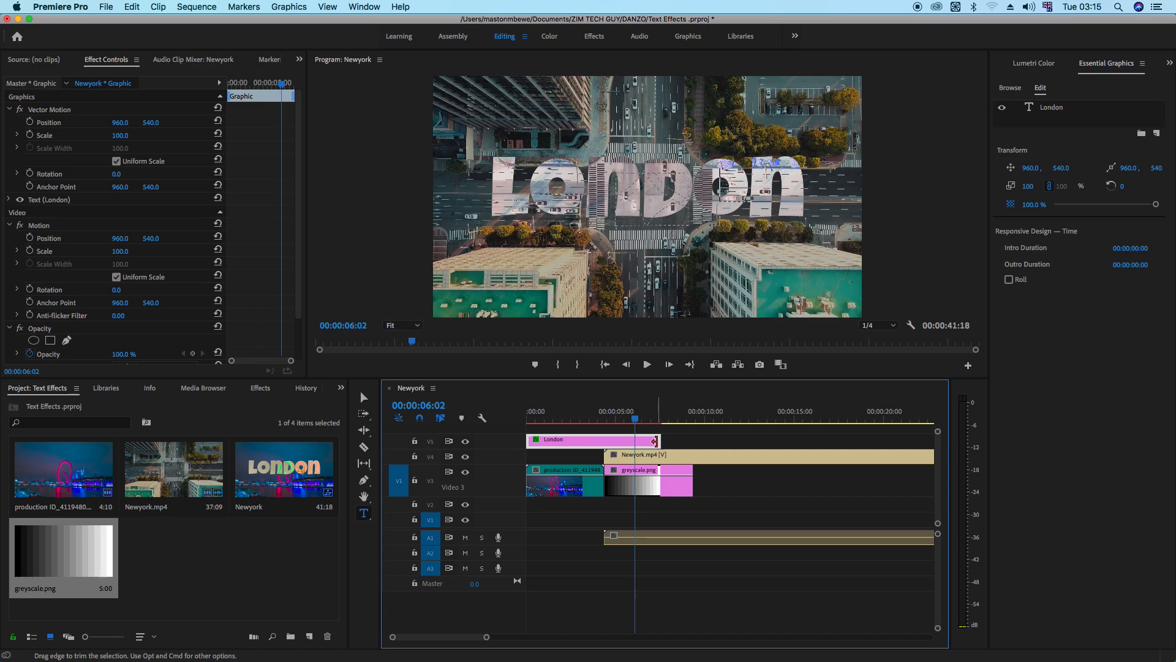
- Shorten the London title so it ends before the Newyork.mp4 clip begins, select Newyork.mp4, and save the project
left_click_drag(661, 440, 581, 443)
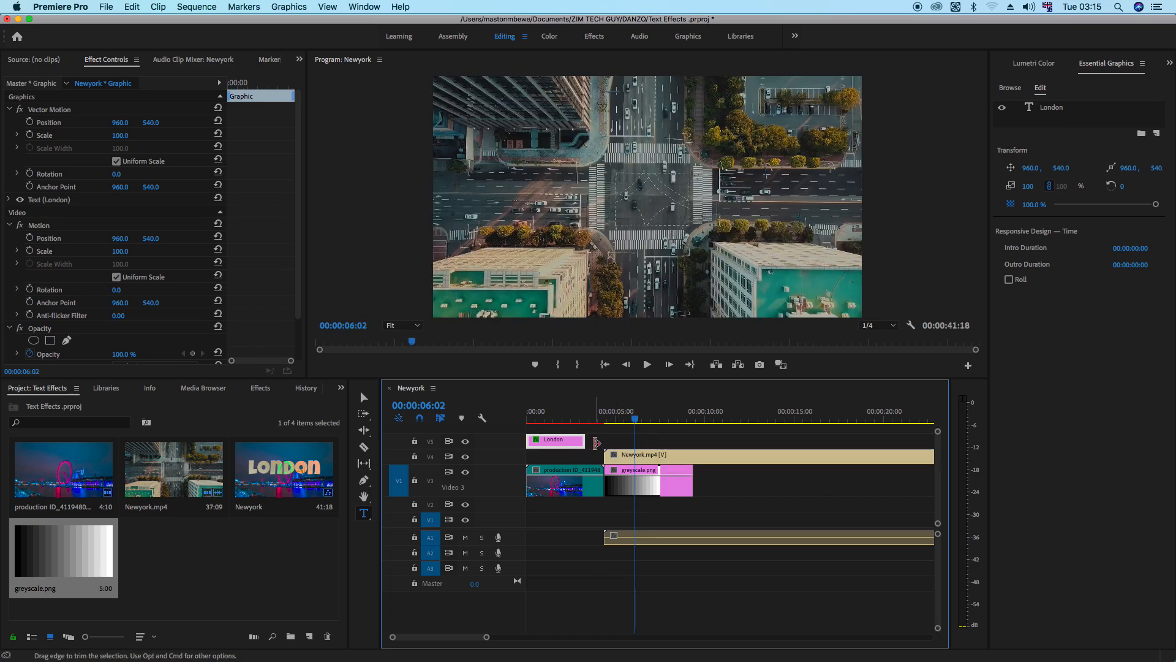
left_click(647, 455)
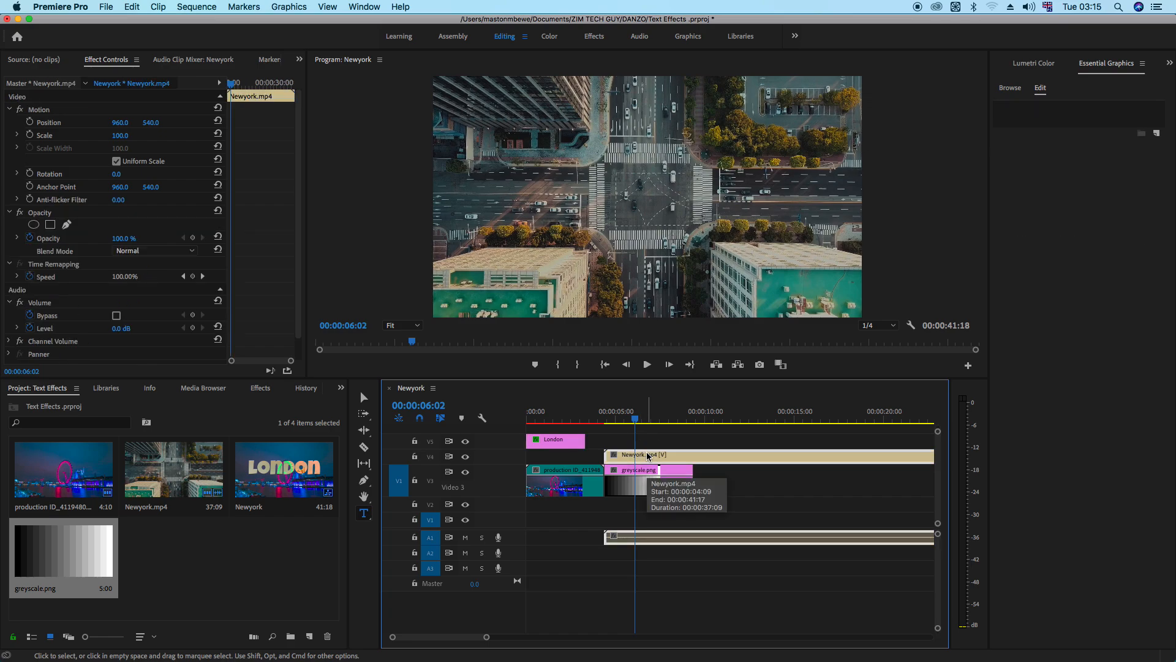
key("super+s")
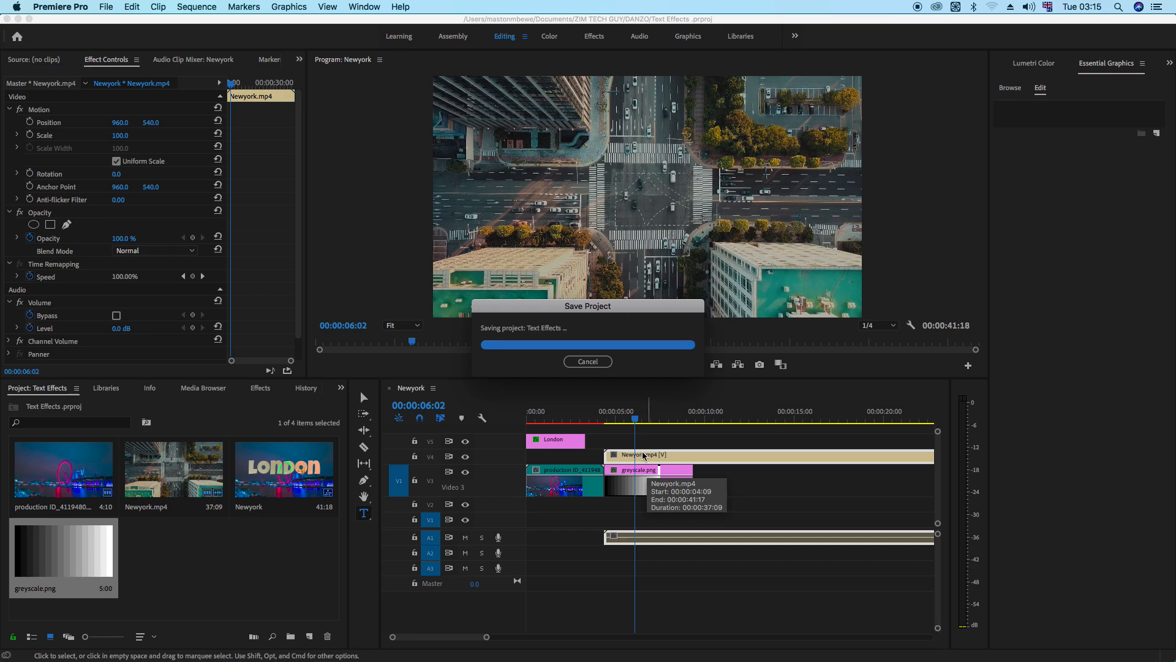
- Set the blend mode of the Newyork.mp4 clip to Difference
scroll(263, 276, "down", 1)
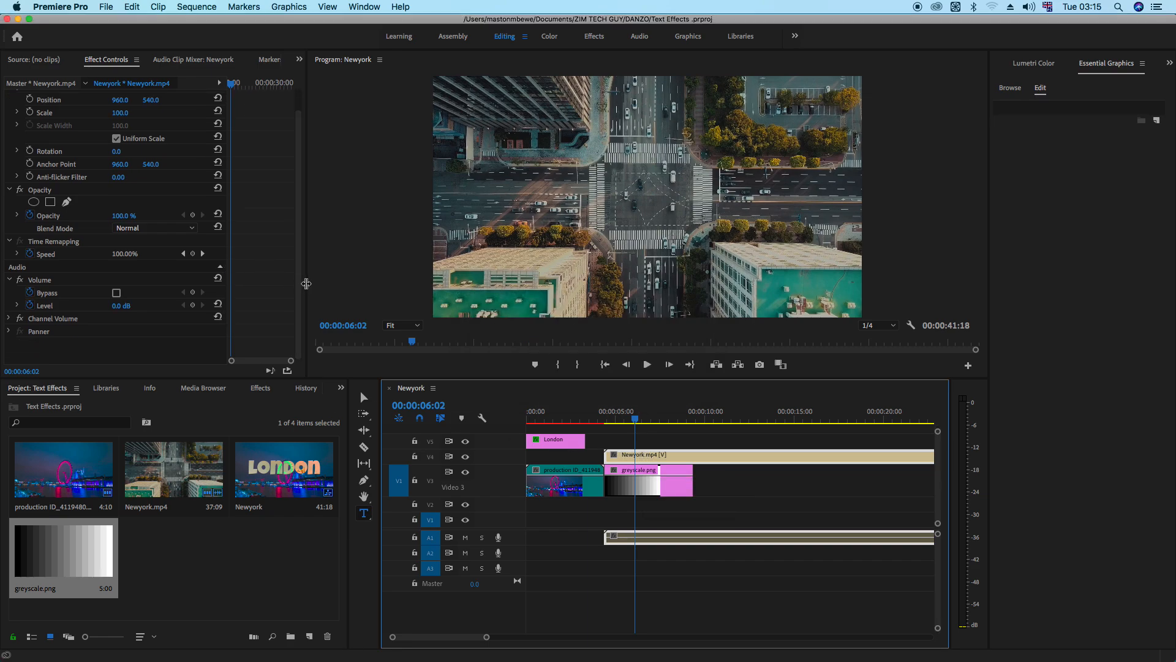
scroll(178, 239, "up", 1)
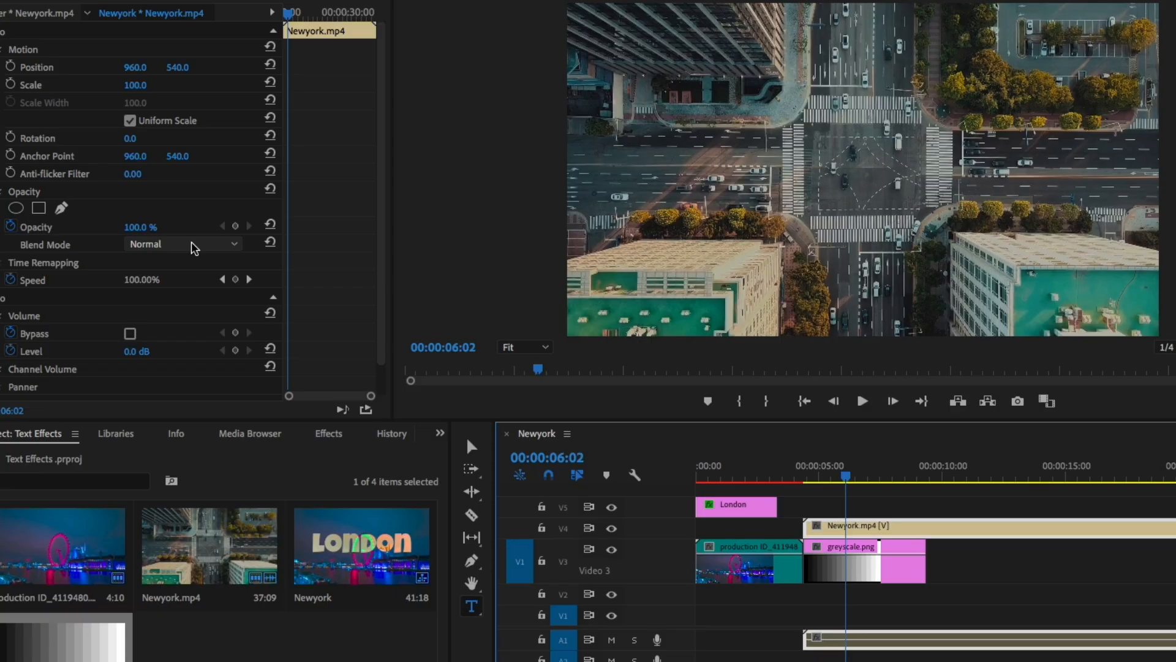
left_click(156, 251)
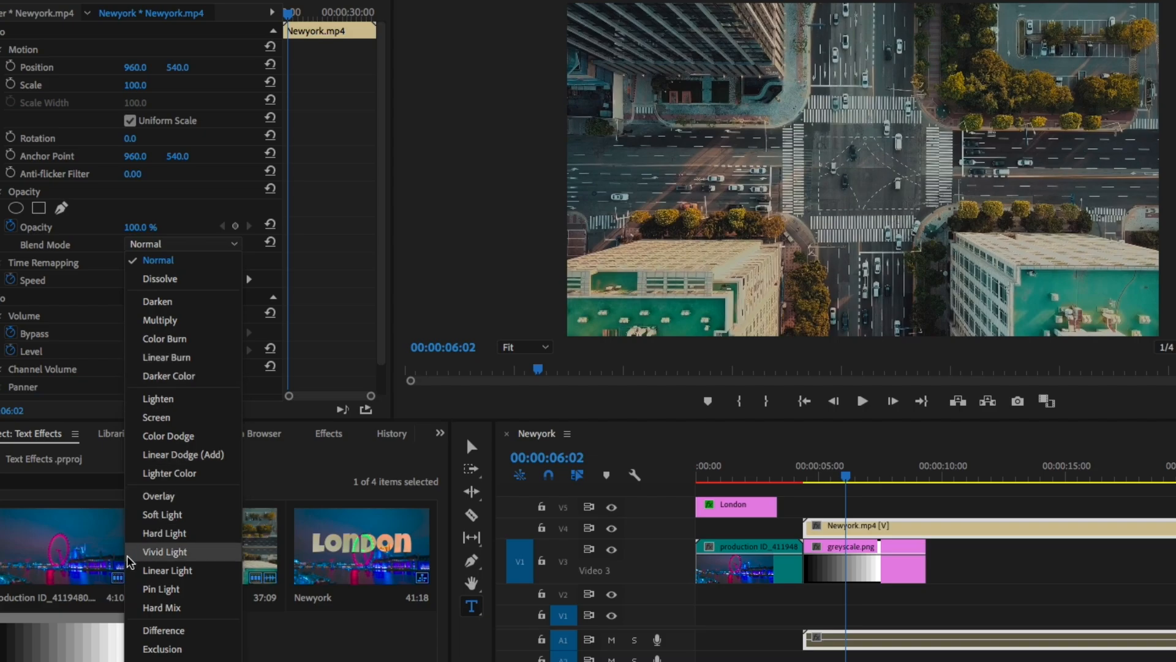
left_click(191, 635)
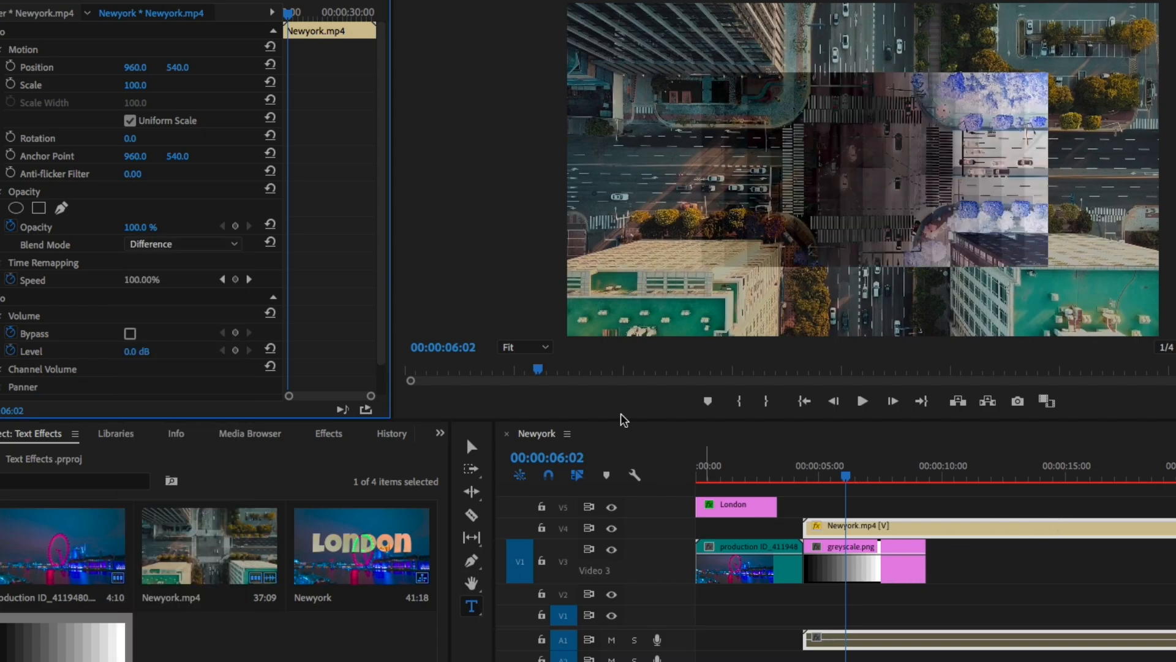
- Scale greyscale.png on track V3 to 171 and set its horizontal position to 883
left_click(880, 576)
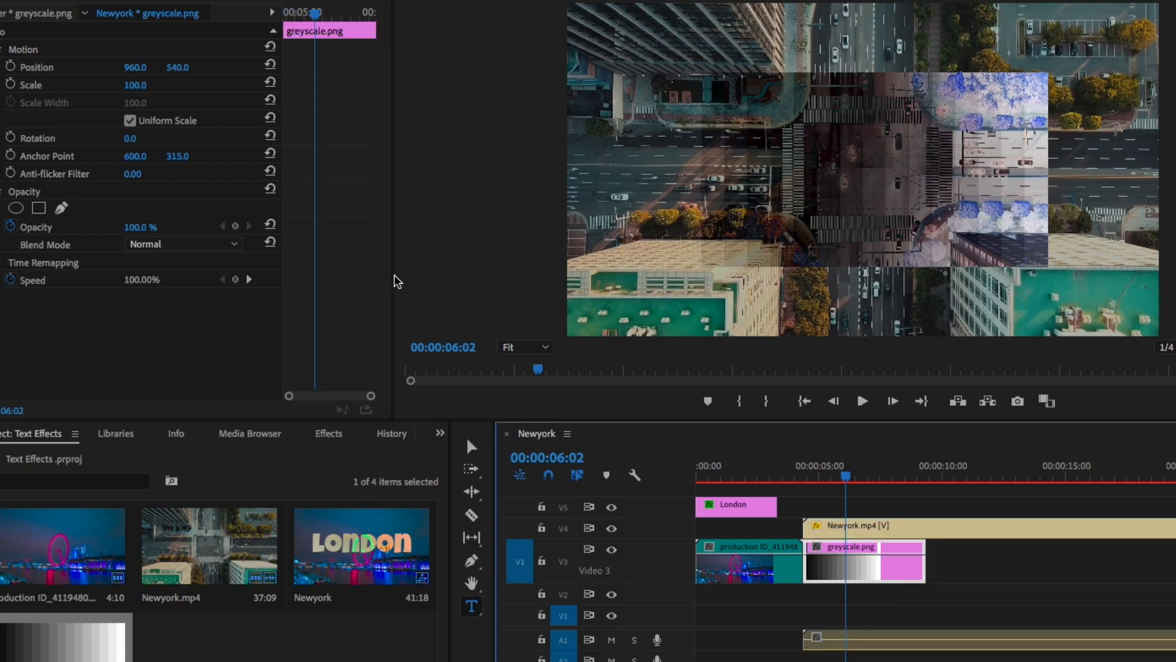
left_click_drag(135, 85, 90, 69)
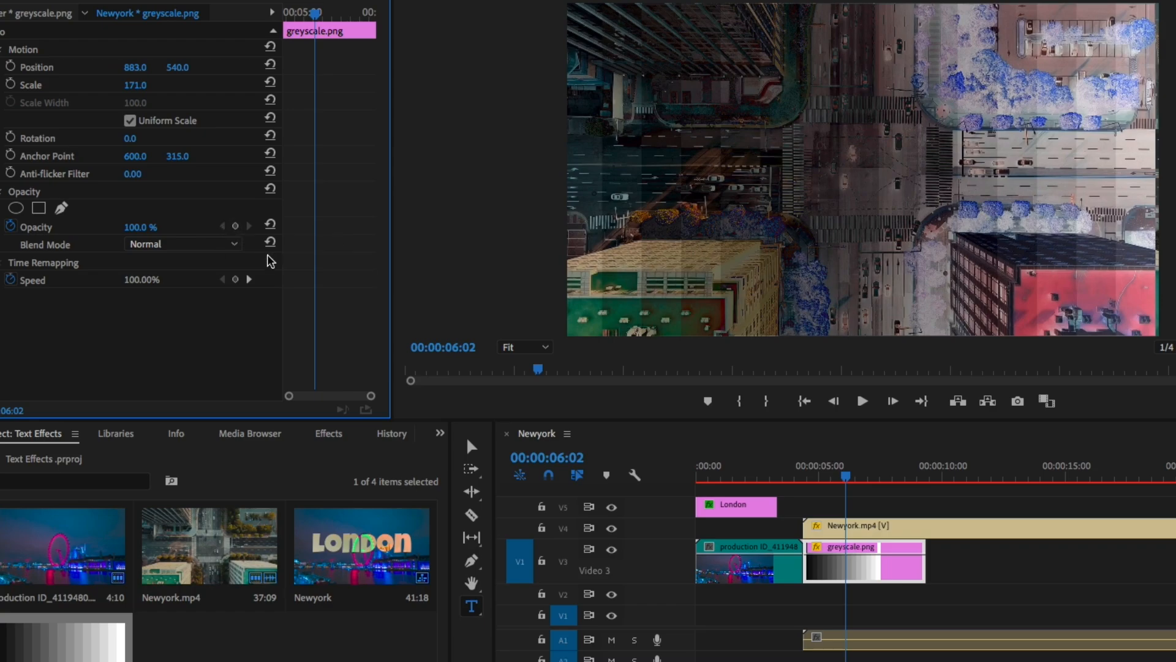
- Change the Newyork.mp4 clip's blend mode to Exclusion to compare the effect over the greyscale image
left_click(898, 528)
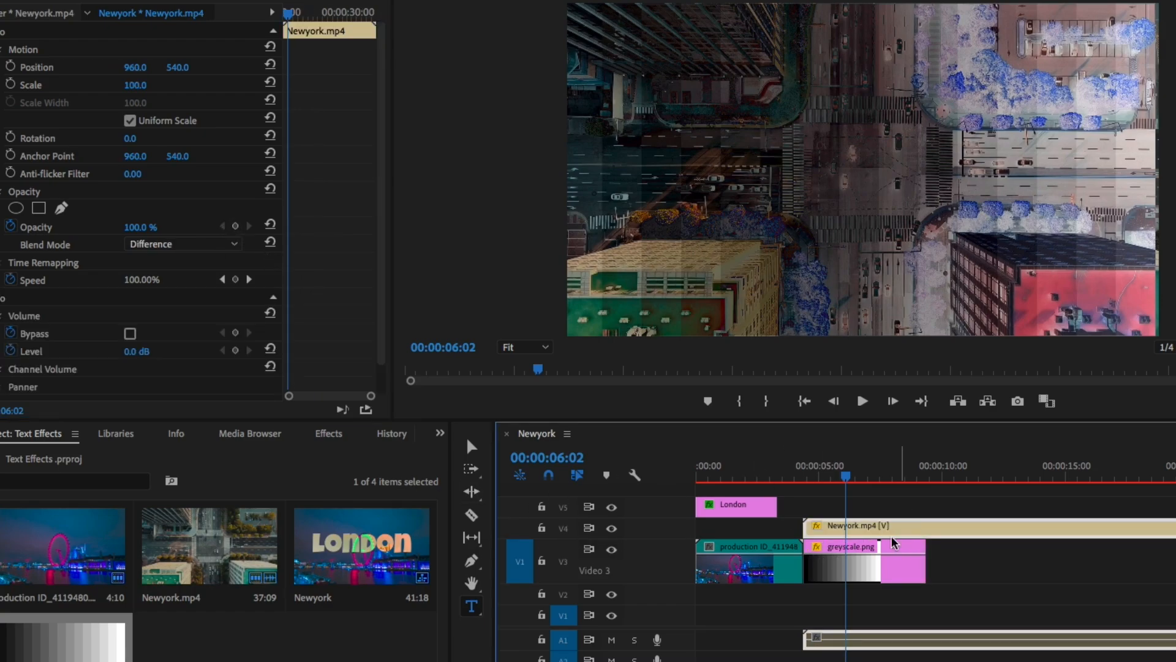
left_click(141, 245)
left_click(165, 650)
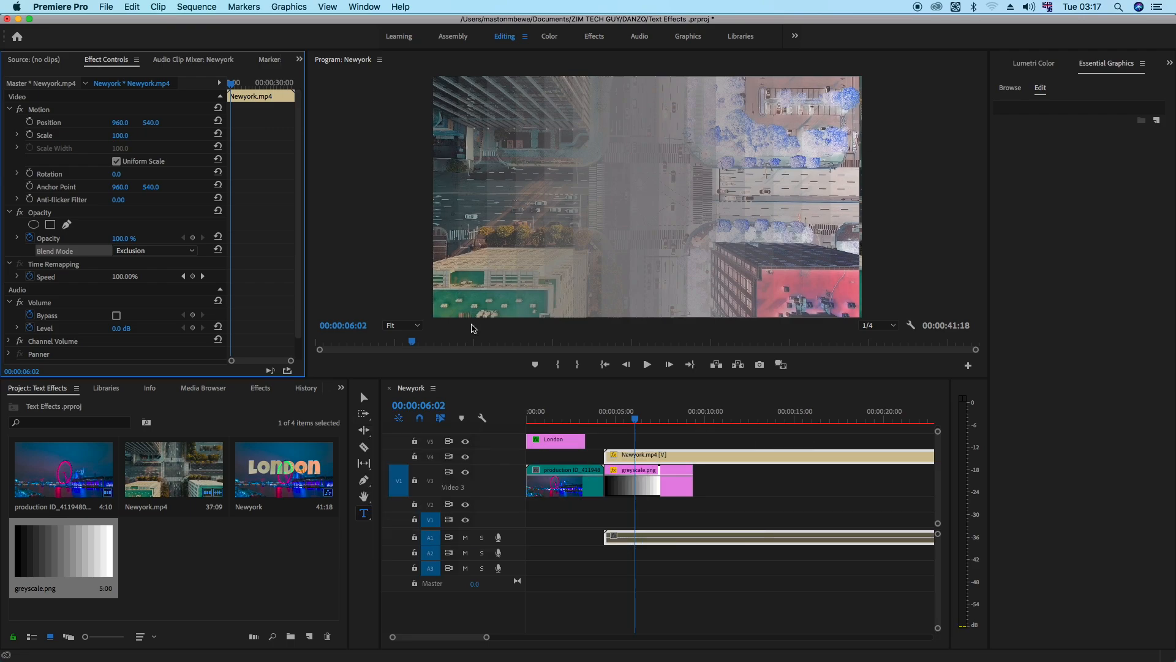
left_click(666, 495)
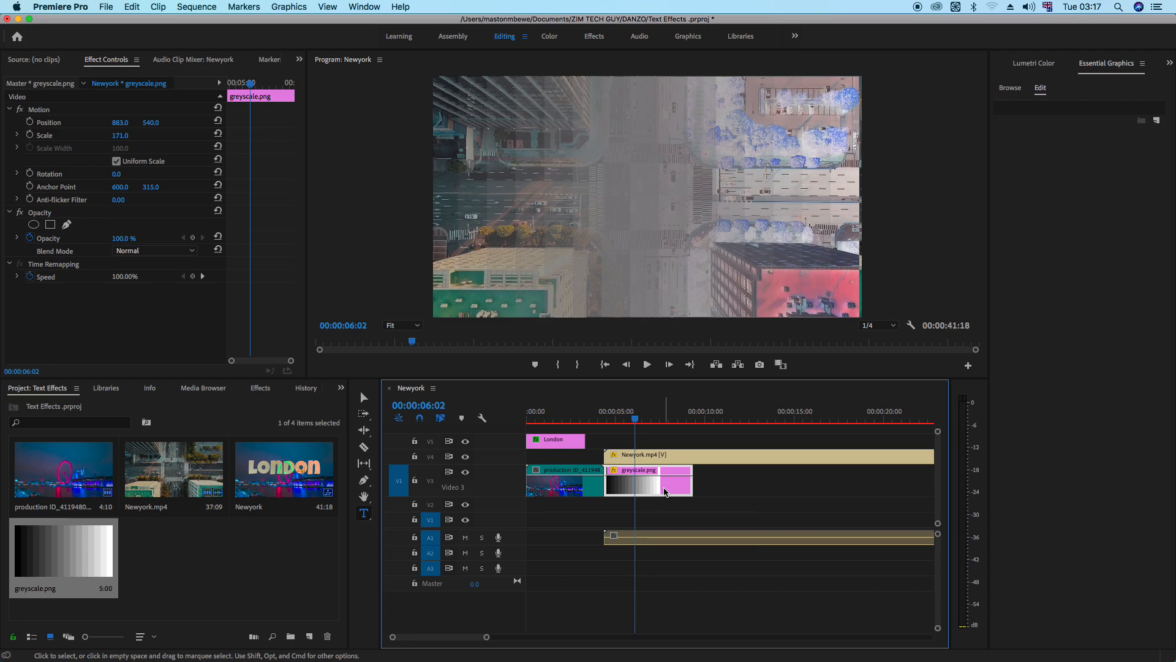
- Extend the London title back over the start of Newyork.mp4 and return that clip's blend mode to Normal
left_click_drag(585, 440, 650, 441)
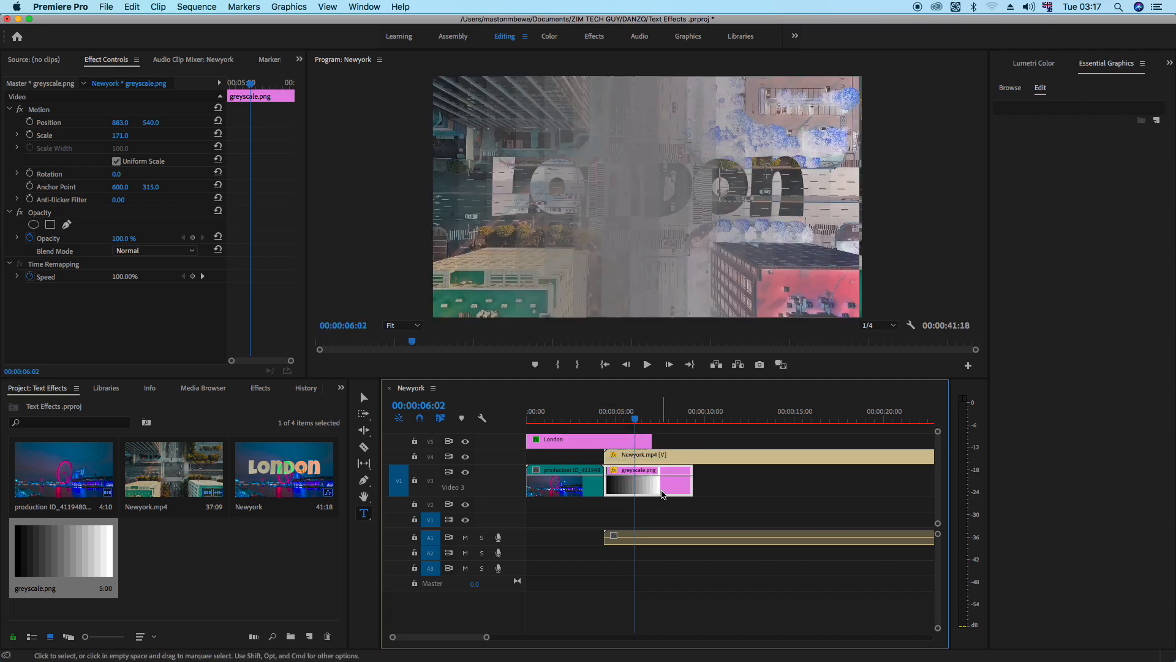
left_click(671, 457)
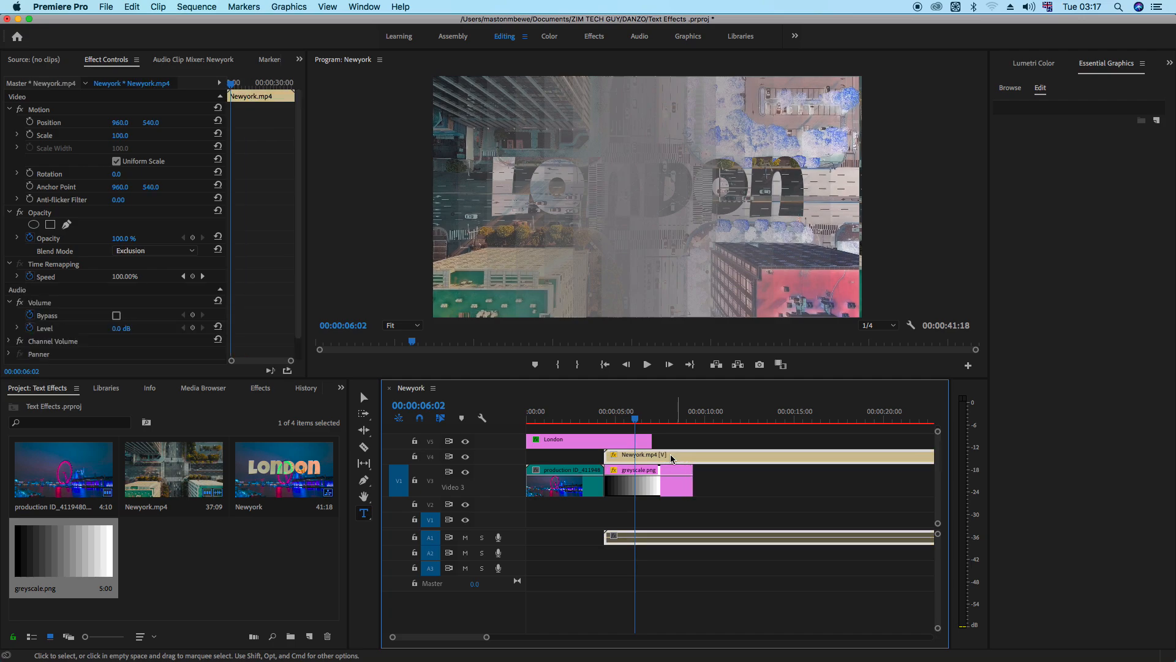
left_click(148, 251)
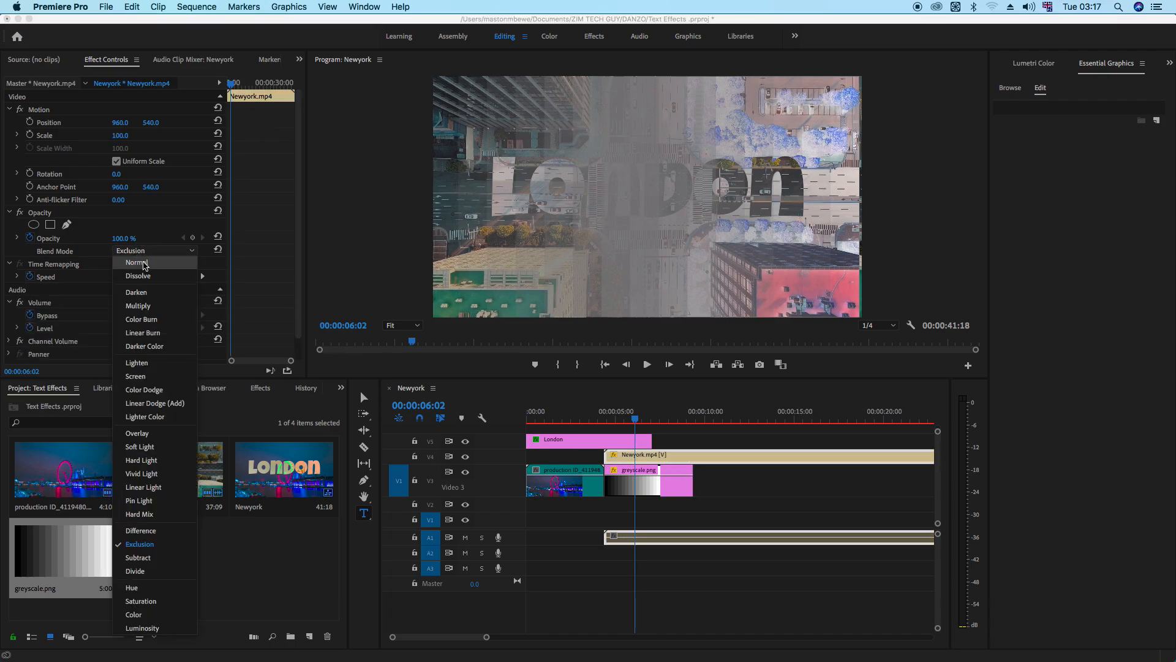
left_click(136, 262)
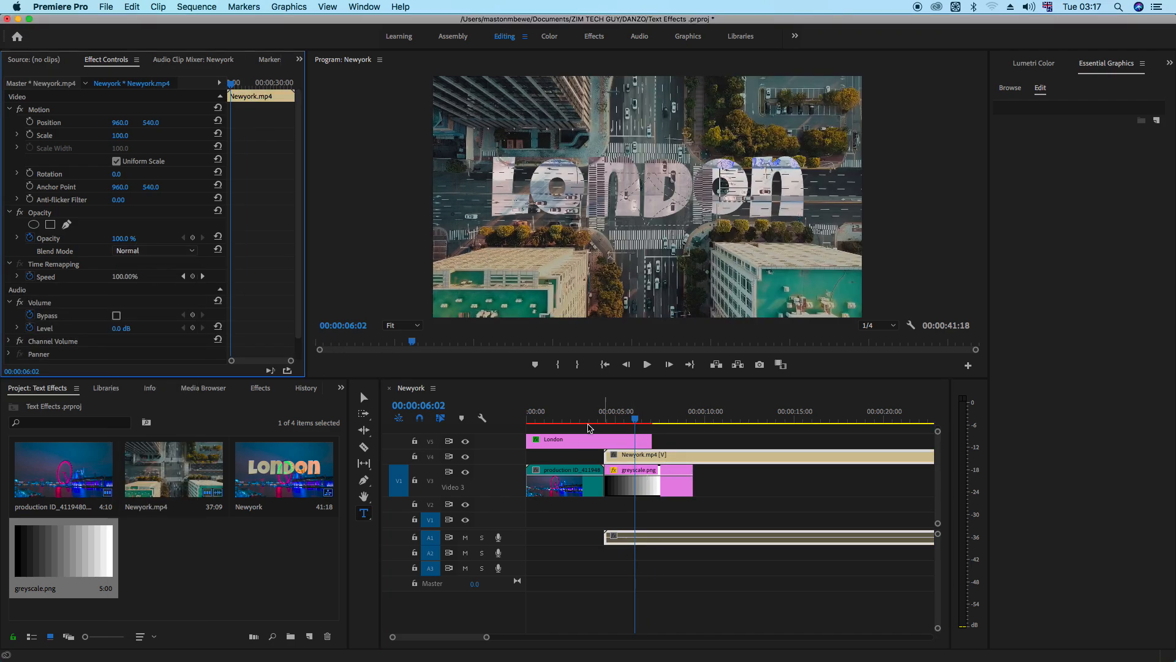
- Review the London title over the Ferris wheel clip and play the sequence over the Newyork.mp4 clip
left_click(569, 423)
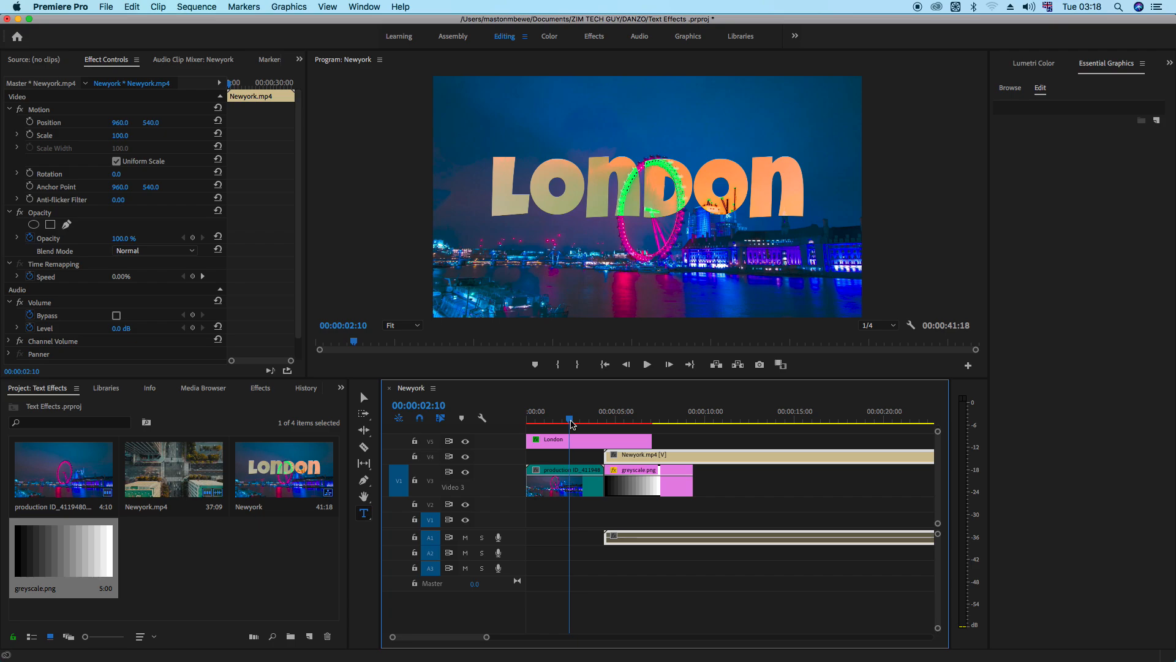
left_click(633, 412)
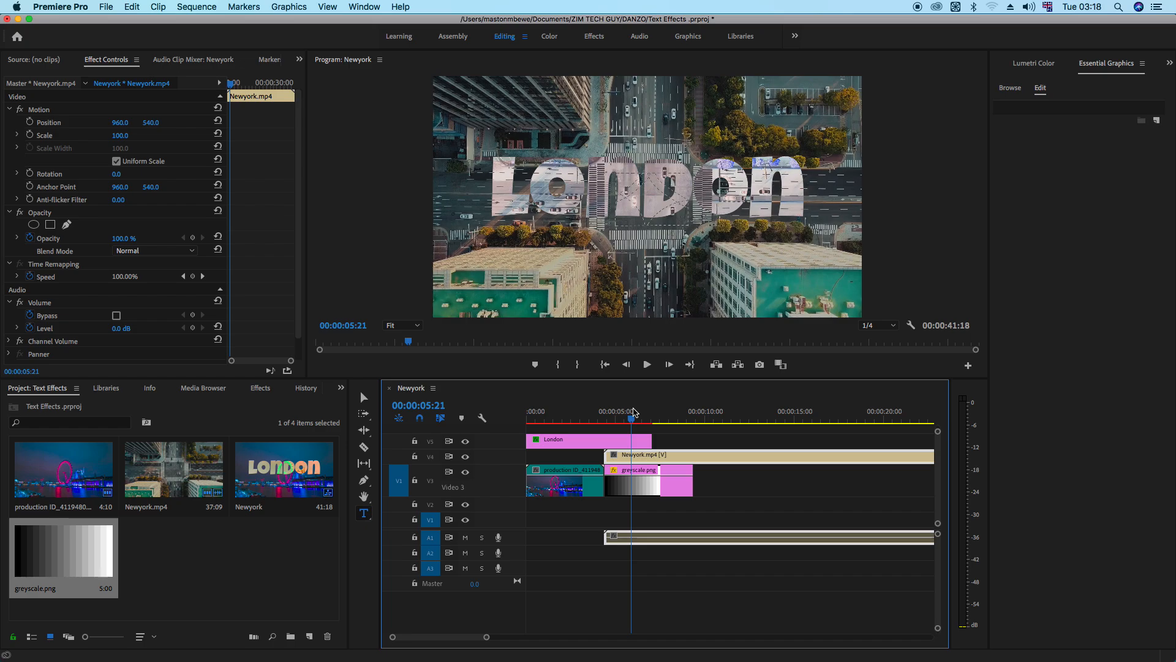
key("space")
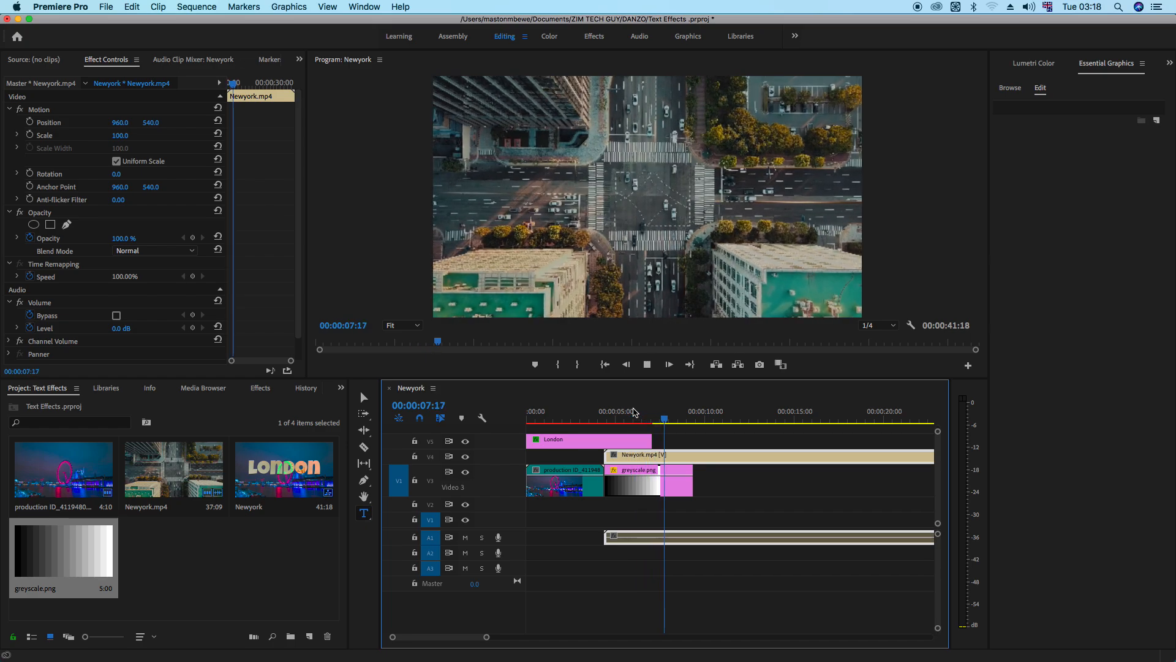
key("space")
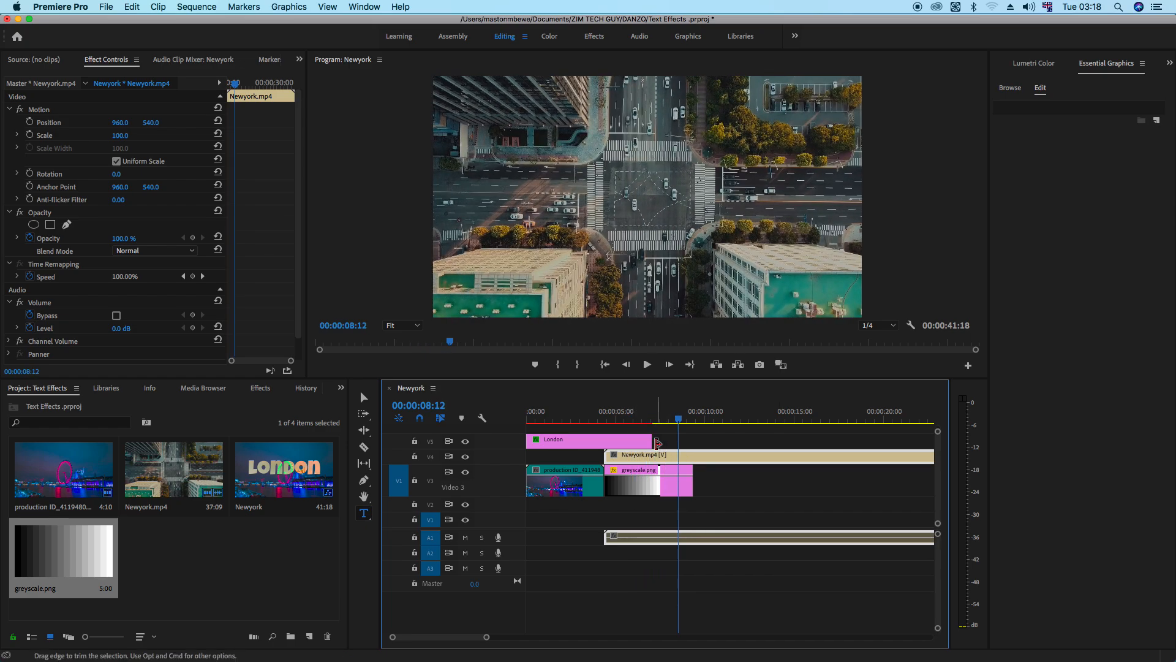
- Extend the London title to the end of greyscale.png and play back the section over Newyork.mp4
left_click_drag(651, 440, 693, 443)
left_click(620, 416)
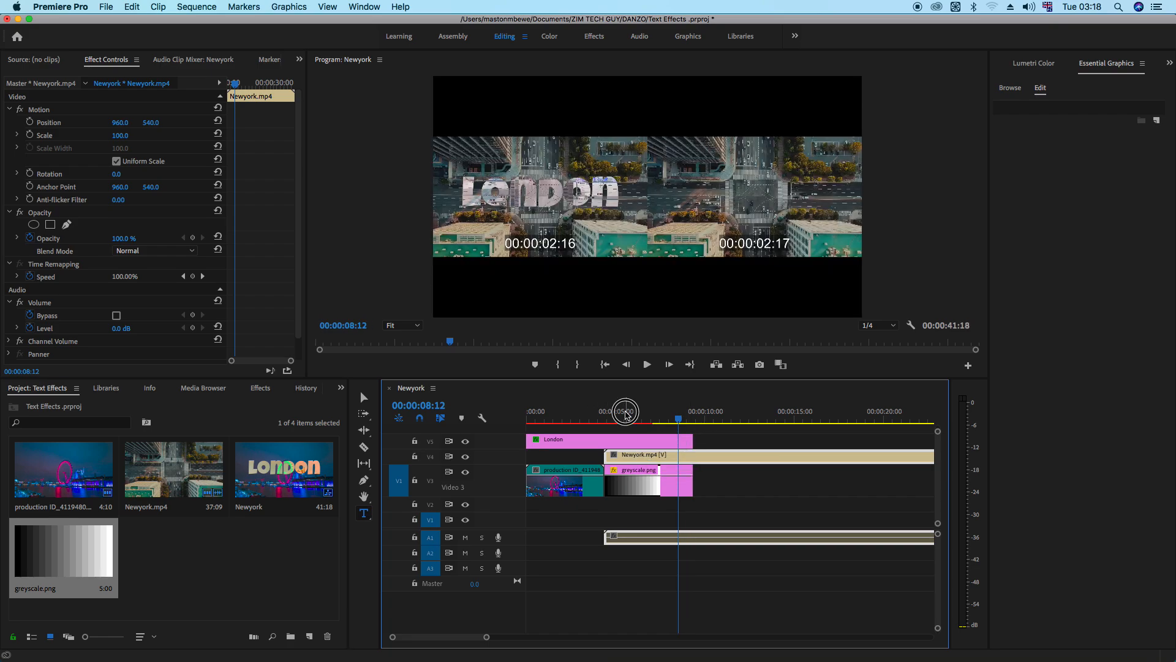
key("space")
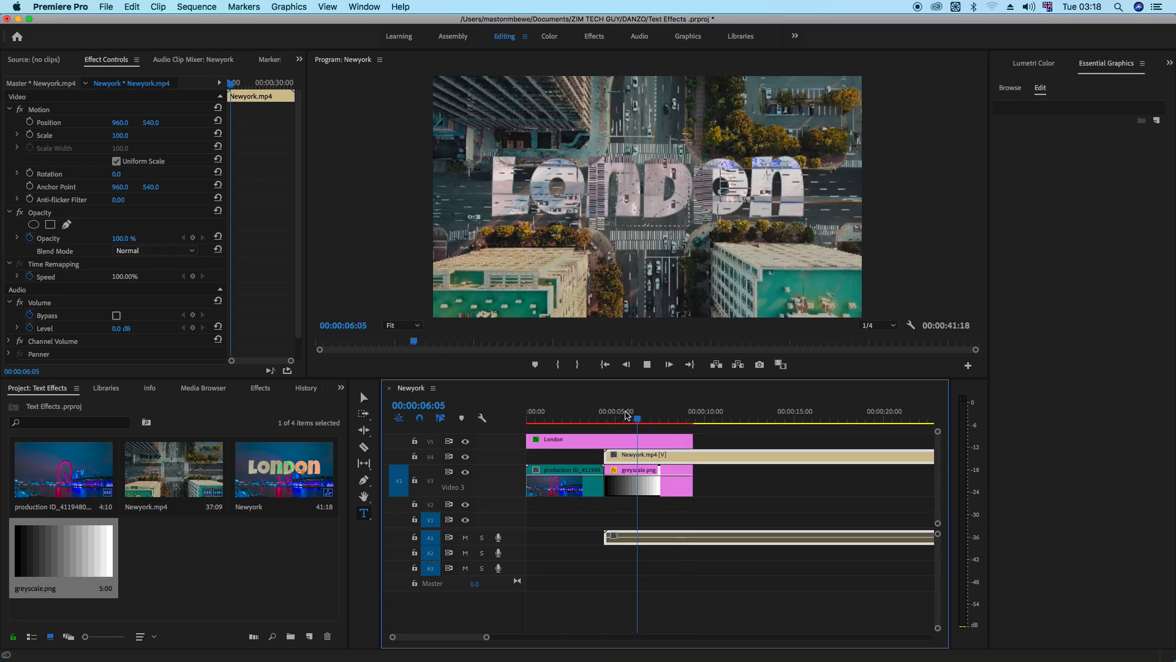
key("space")
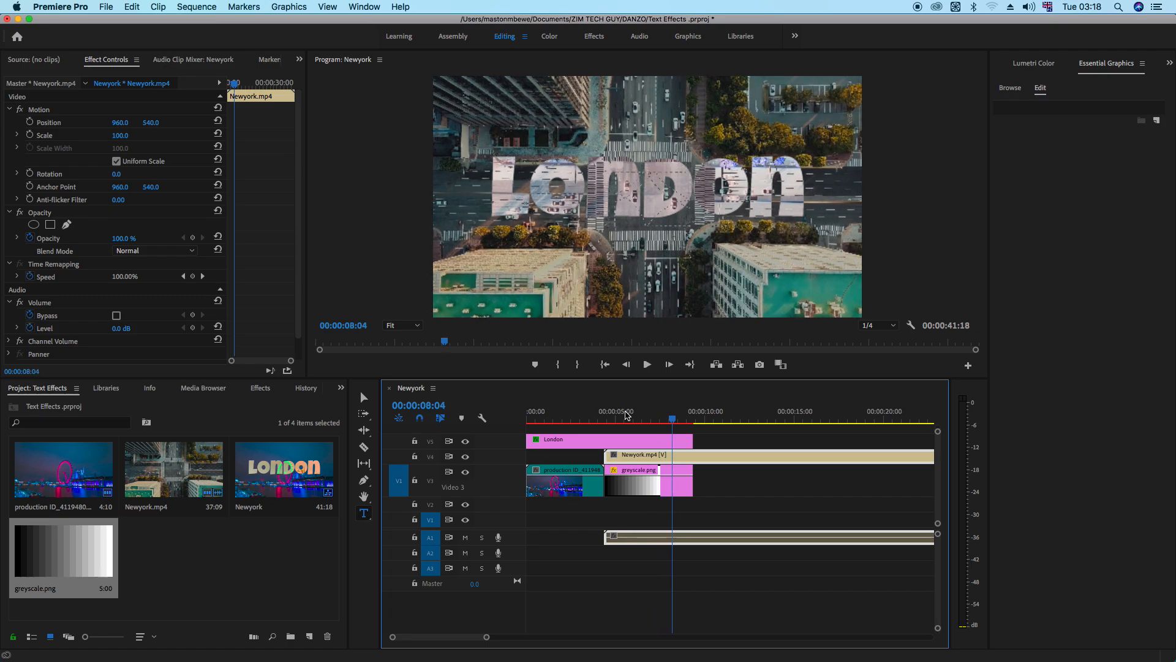